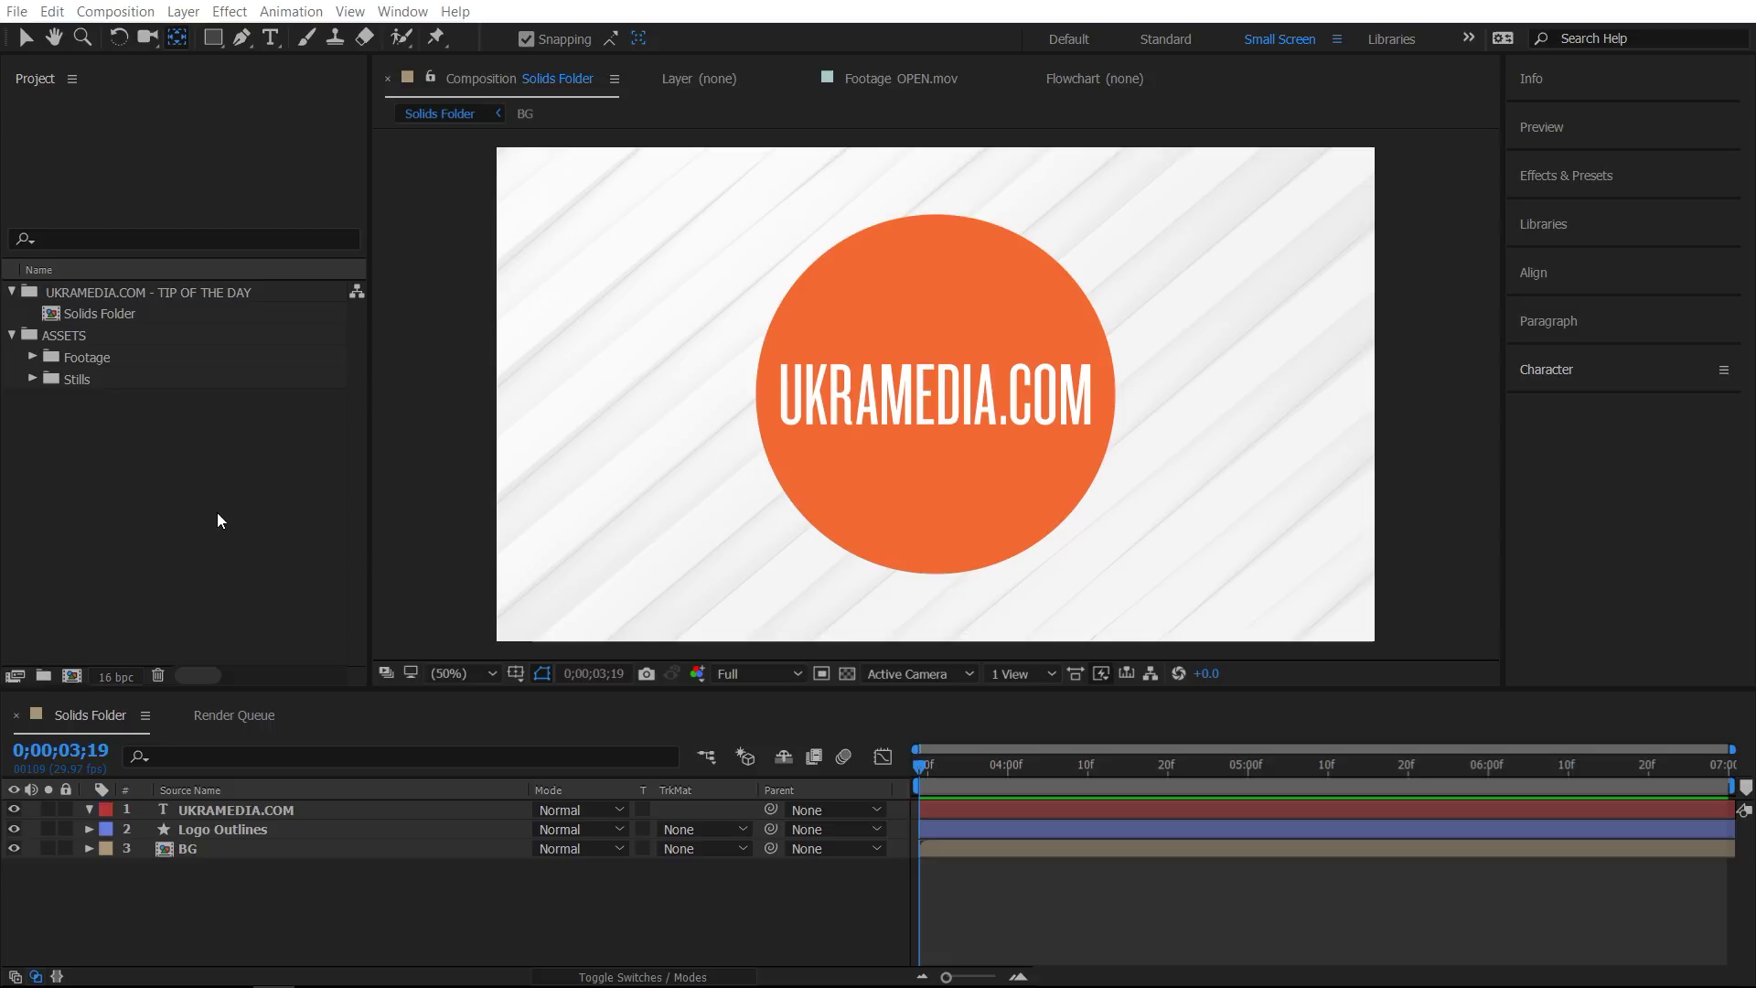
Add a full-frame Blue Solid 1 layer, then expand and select the new Solids folder.
click(485, 888)
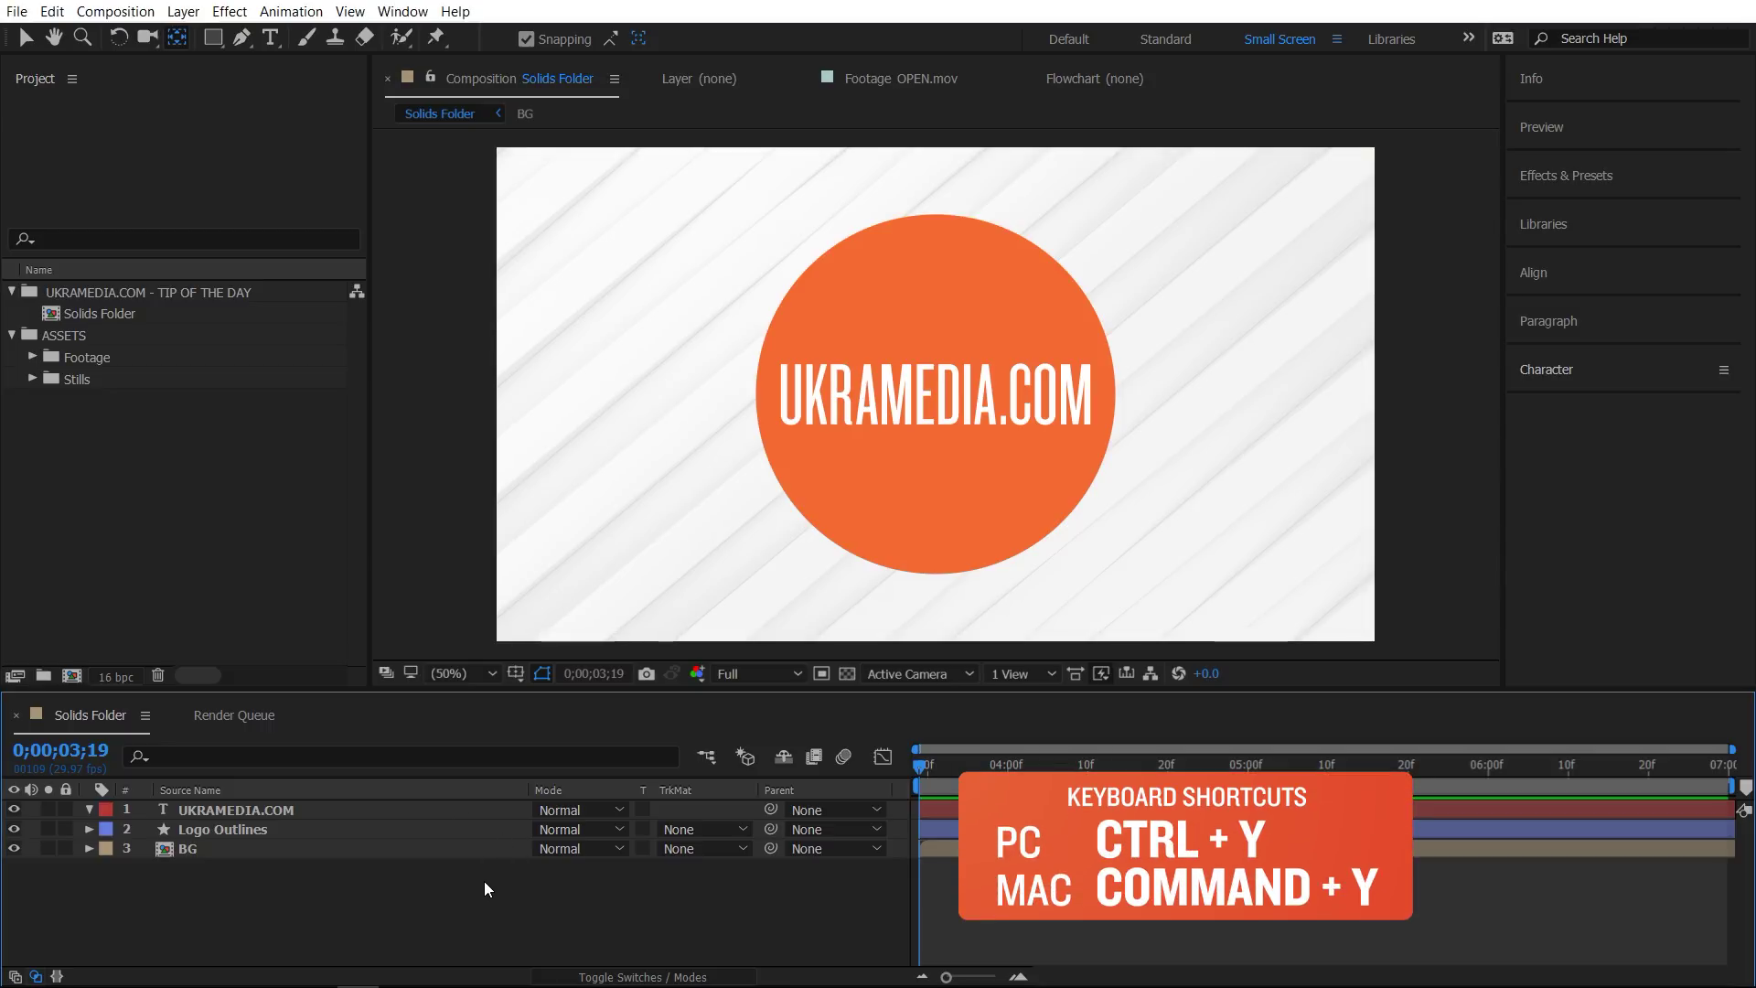
key(ctrl+y)
click(861, 707)
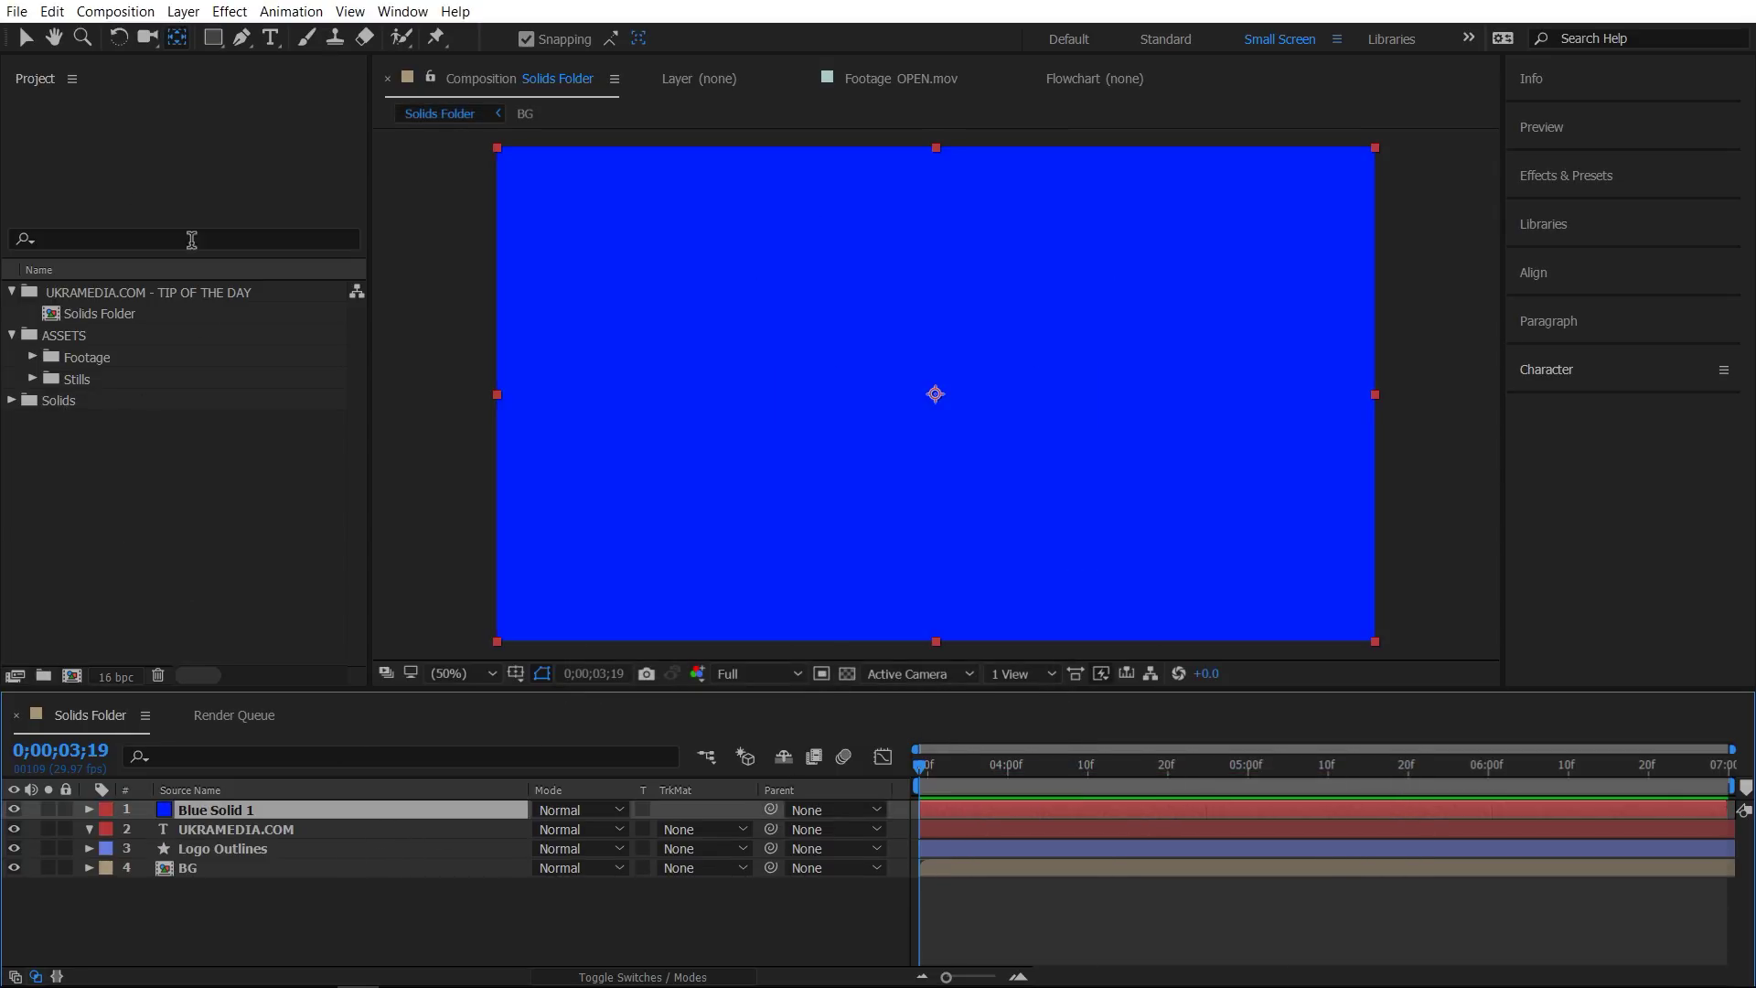
click(12, 400)
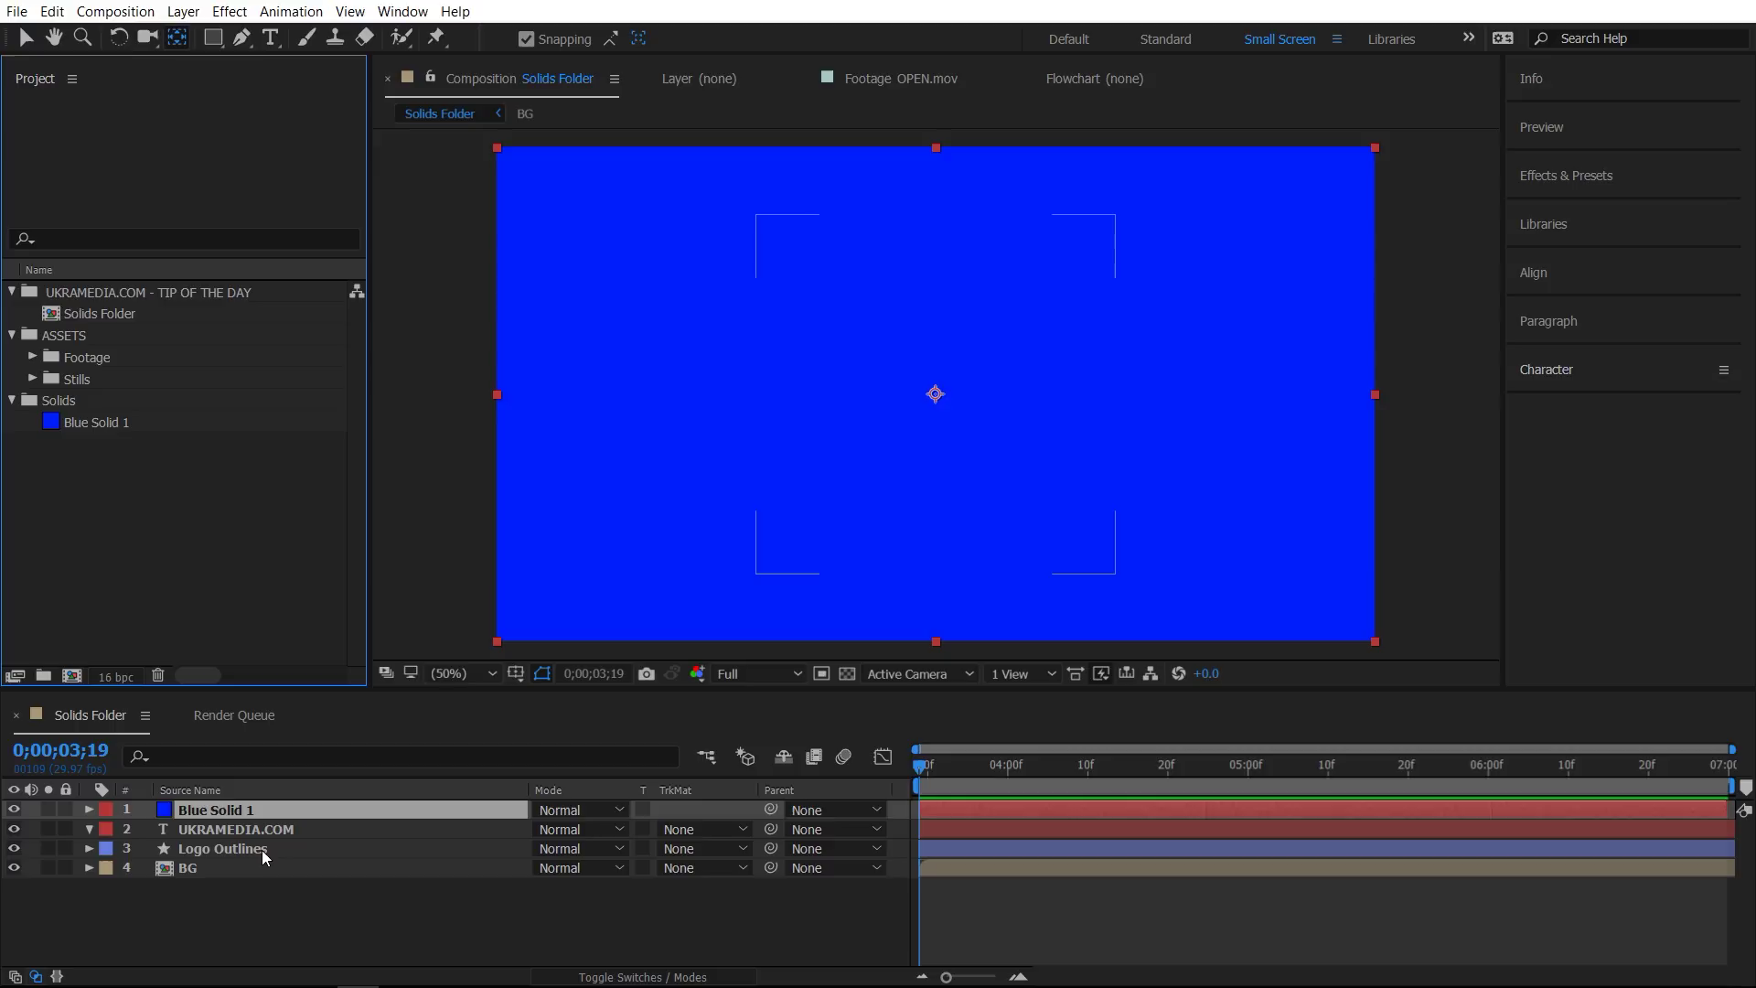
click(71, 407)
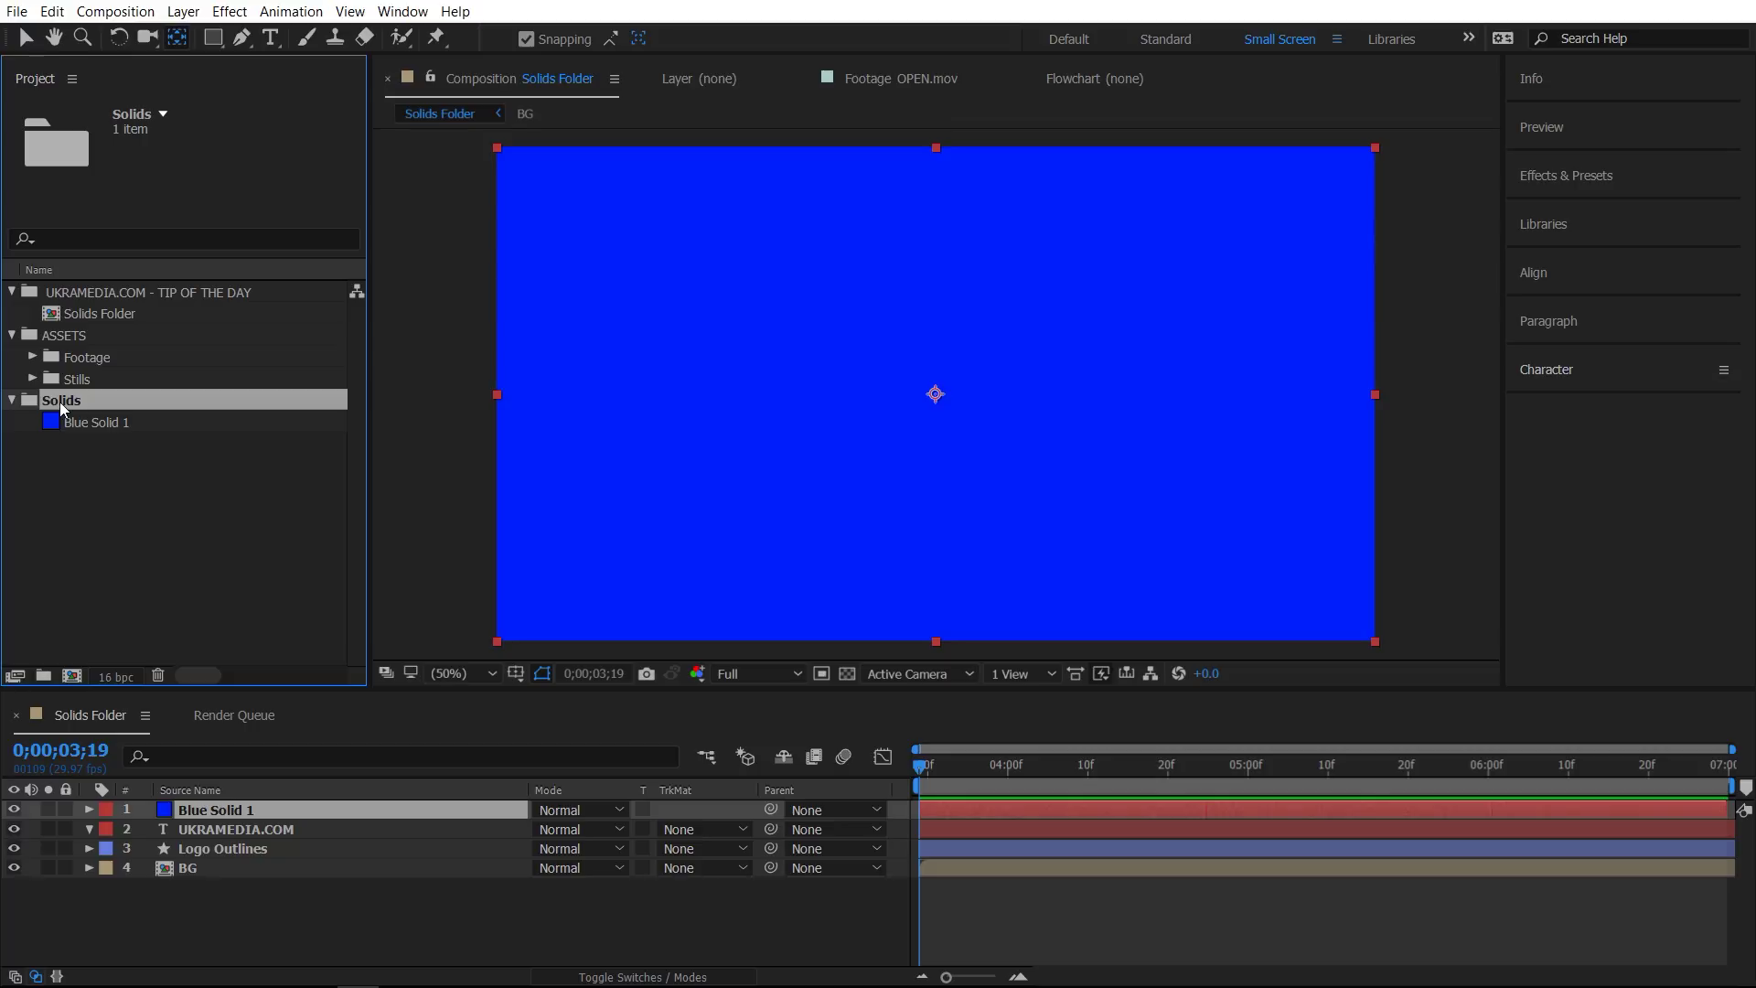
Rename the Solids folder to 'SOLIDS', keeping it as the destination for new solids.
key(Return)
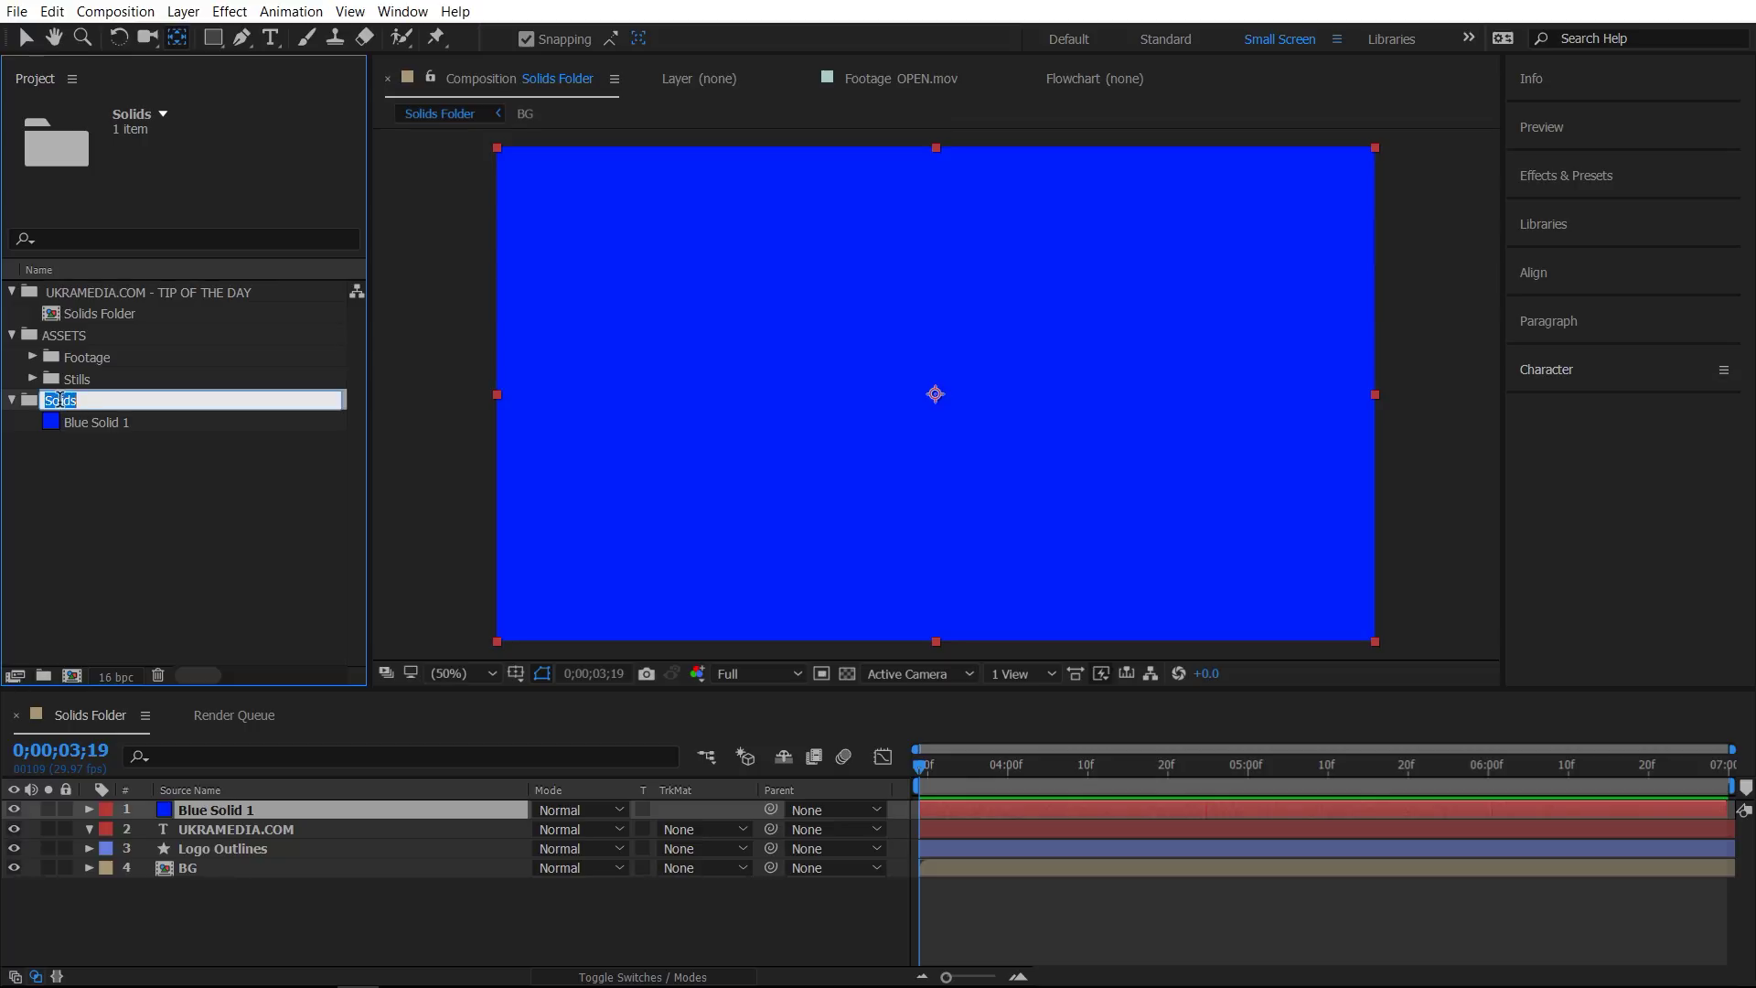
text(SOLIDS)
key(Return)
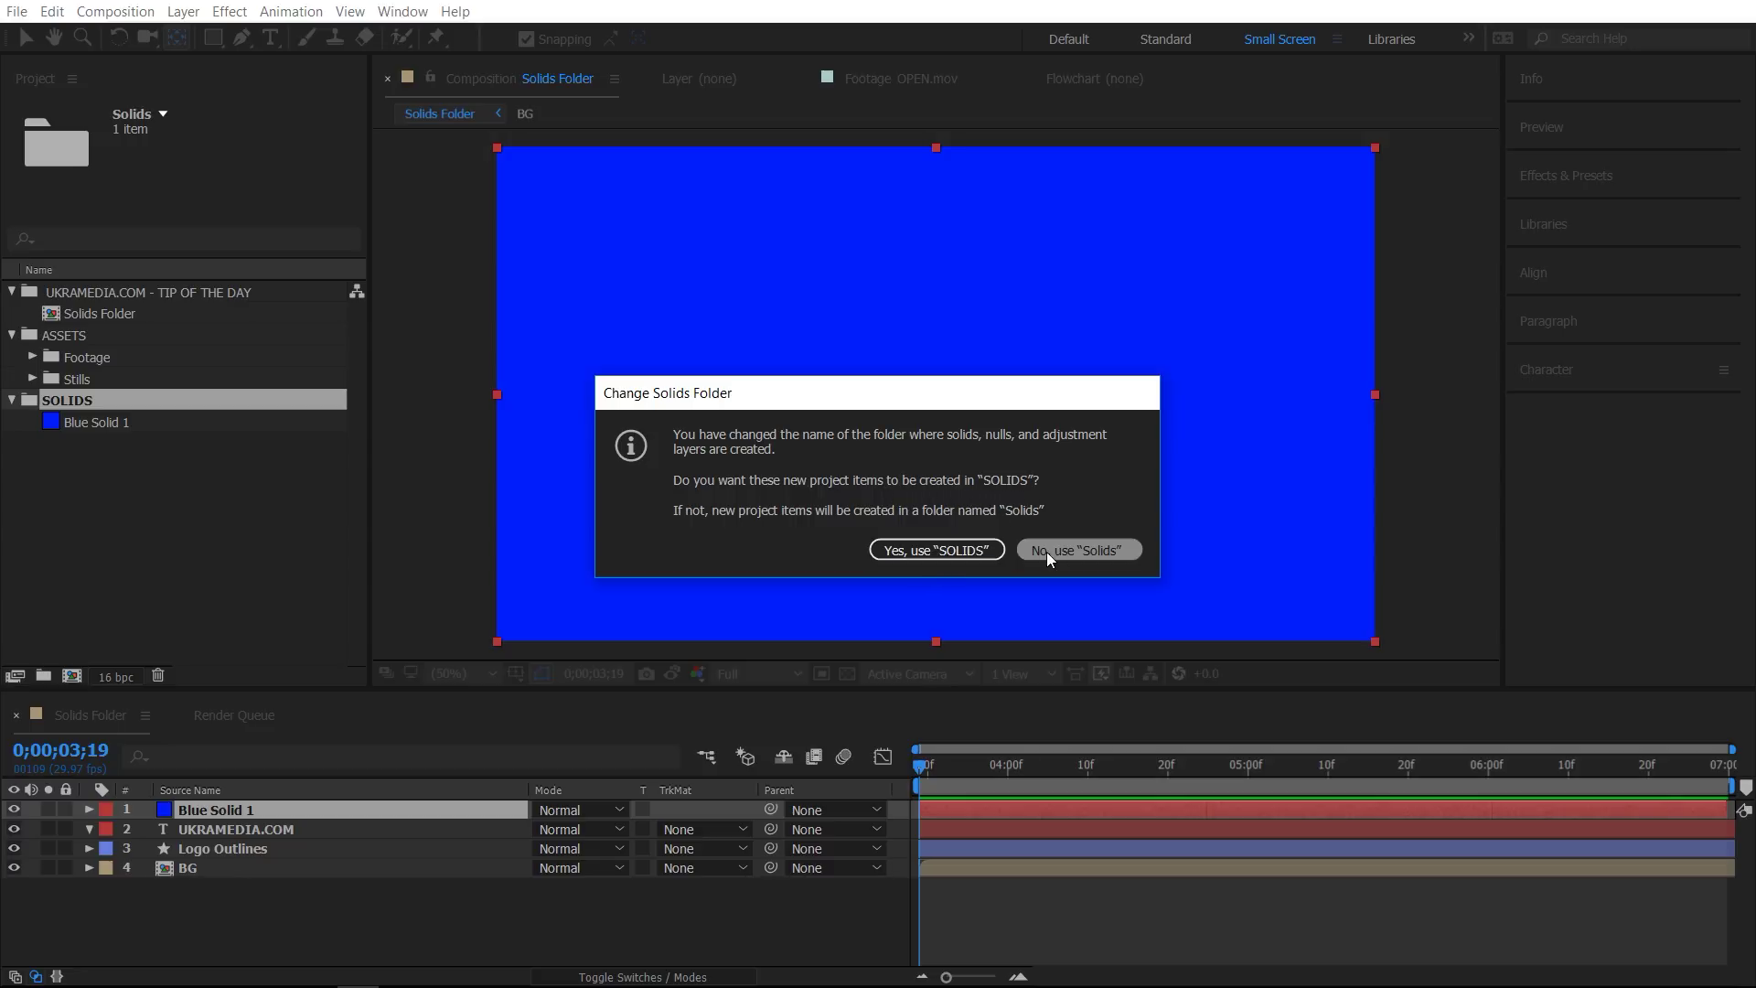
click(935, 550)
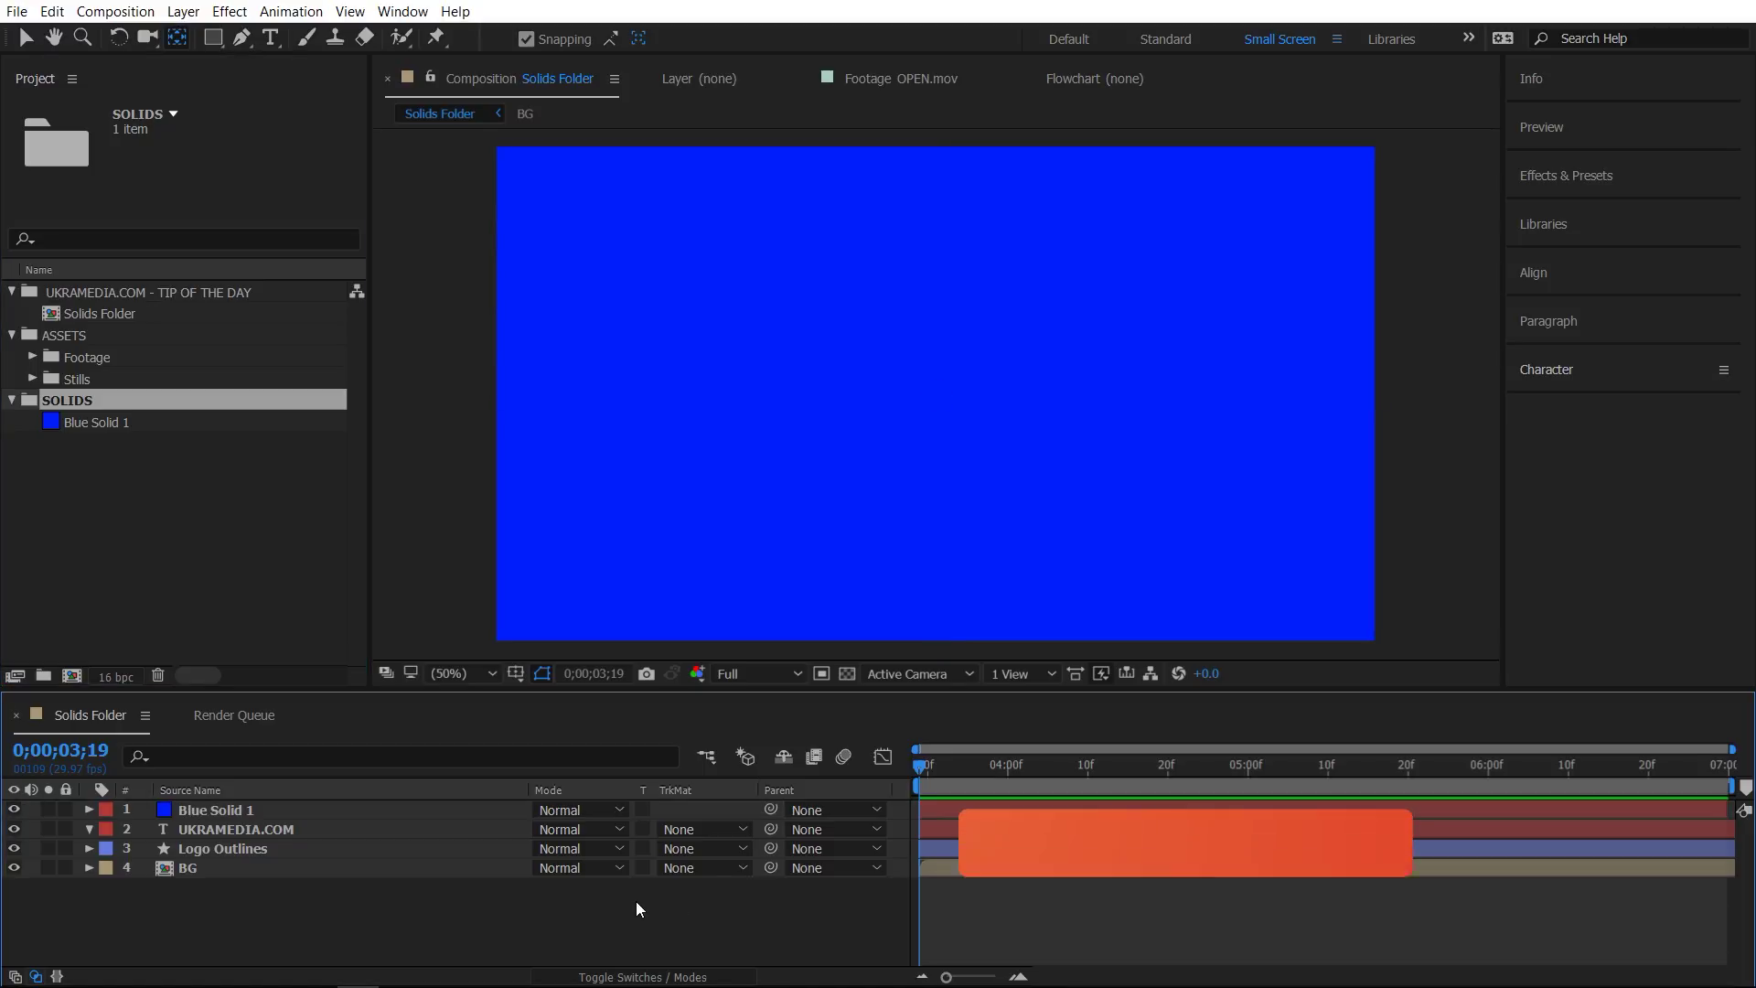
Create a full-frame solid coloured red, Red Solid 1, filed in the SOLIDS folder.
key(ctrl+y)
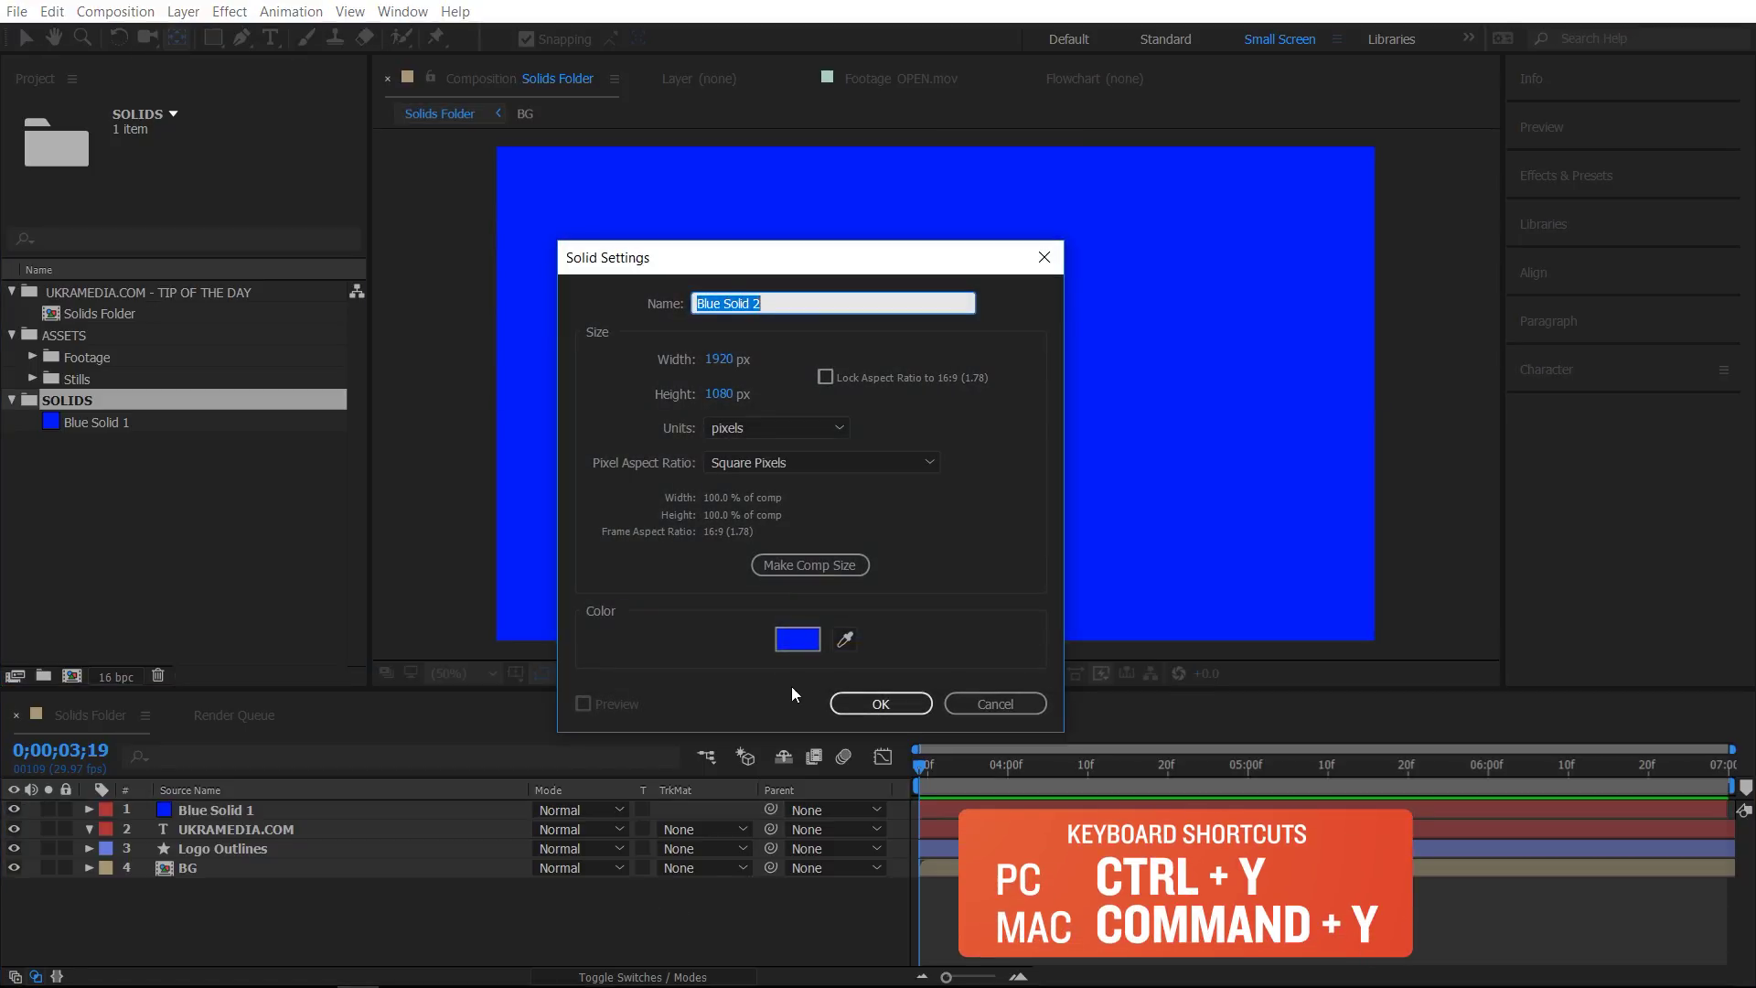
click(802, 642)
drag(977, 512, 973, 474)
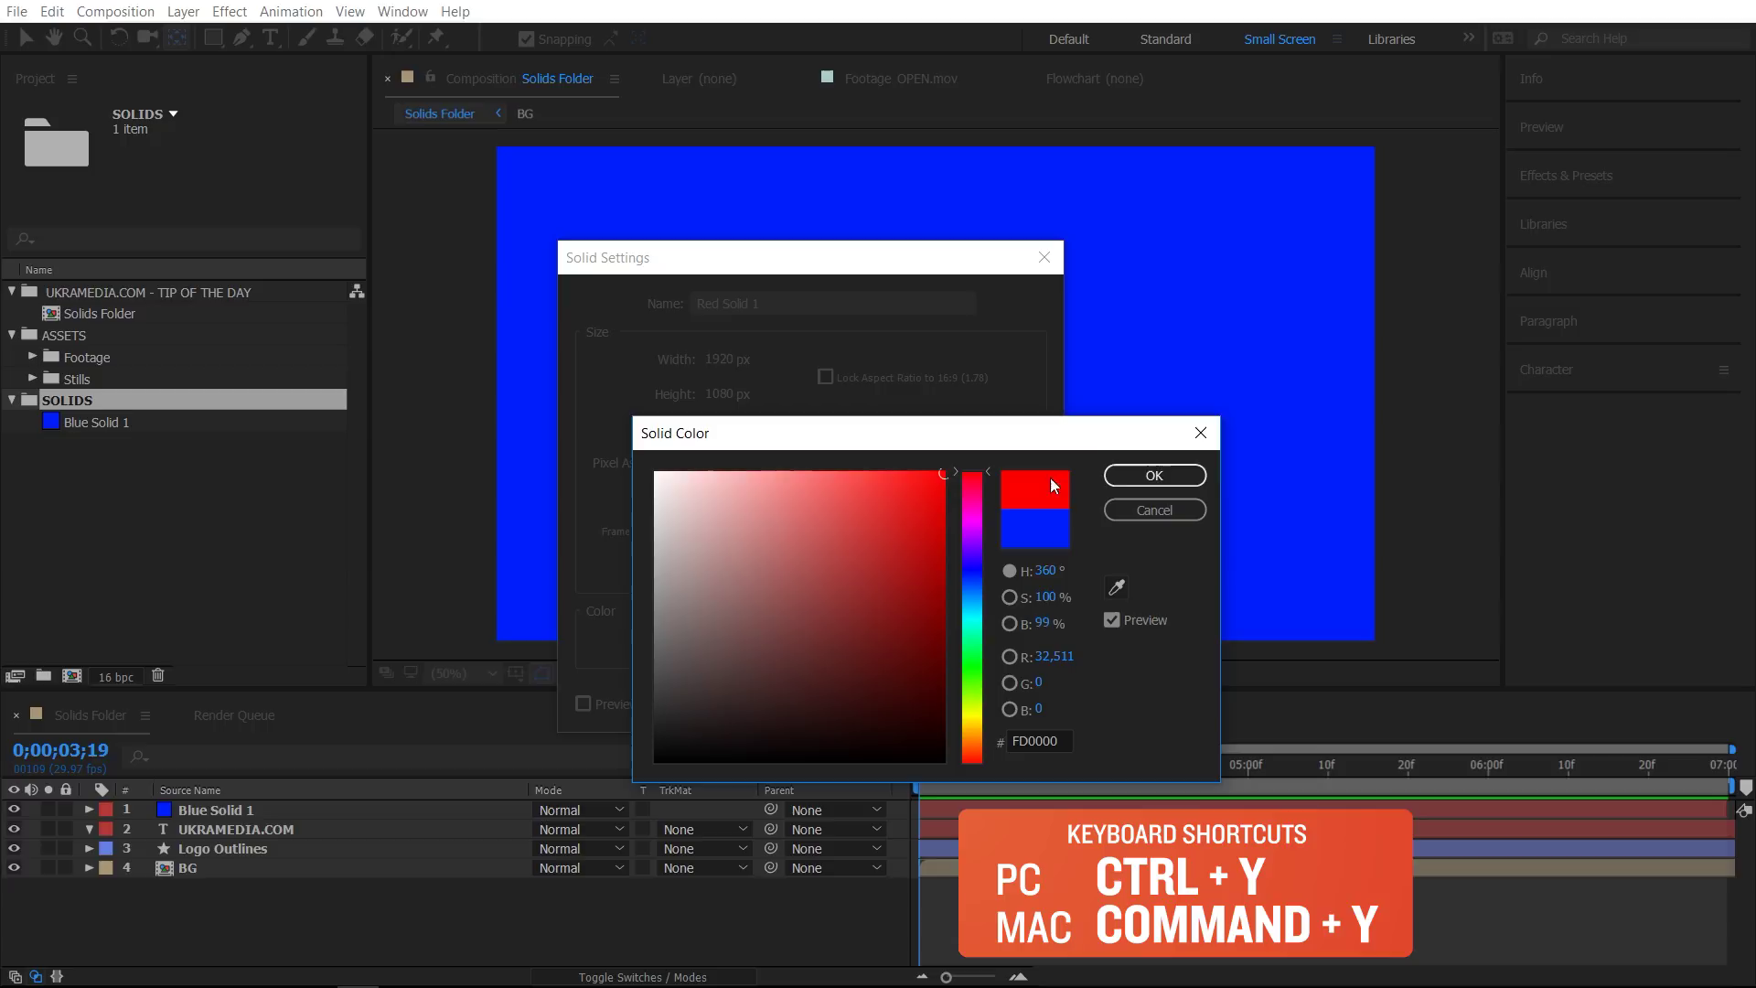
click(1155, 475)
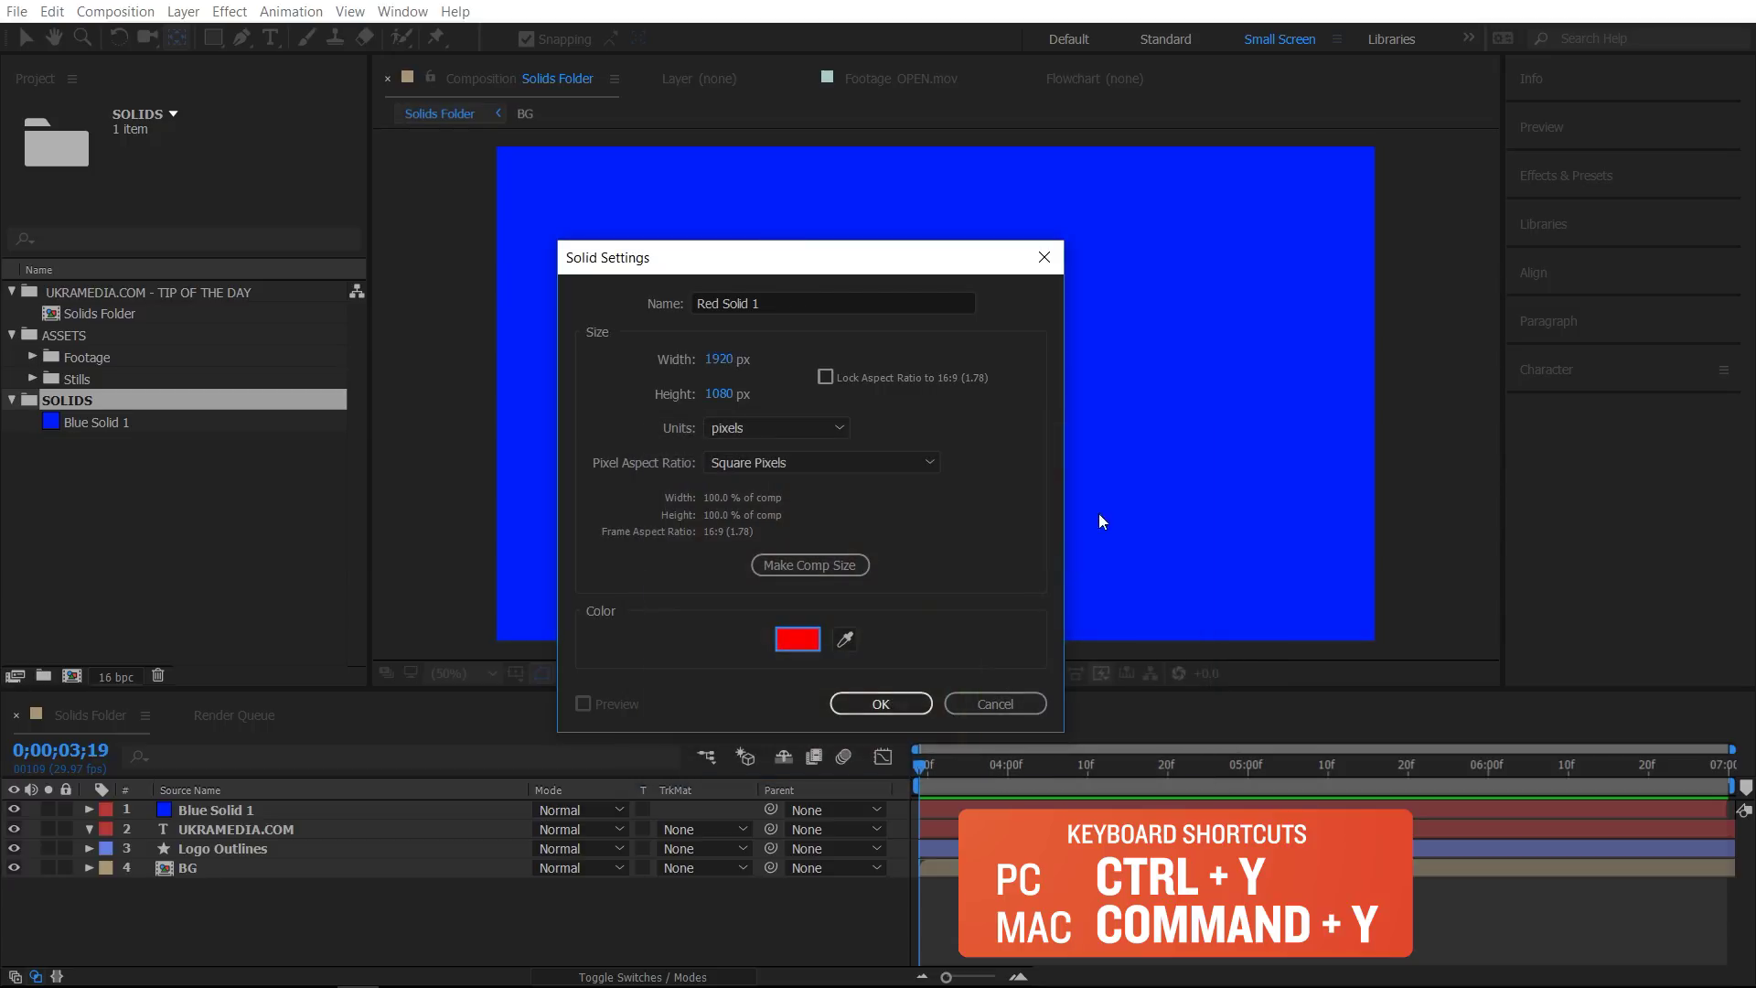
click(881, 704)
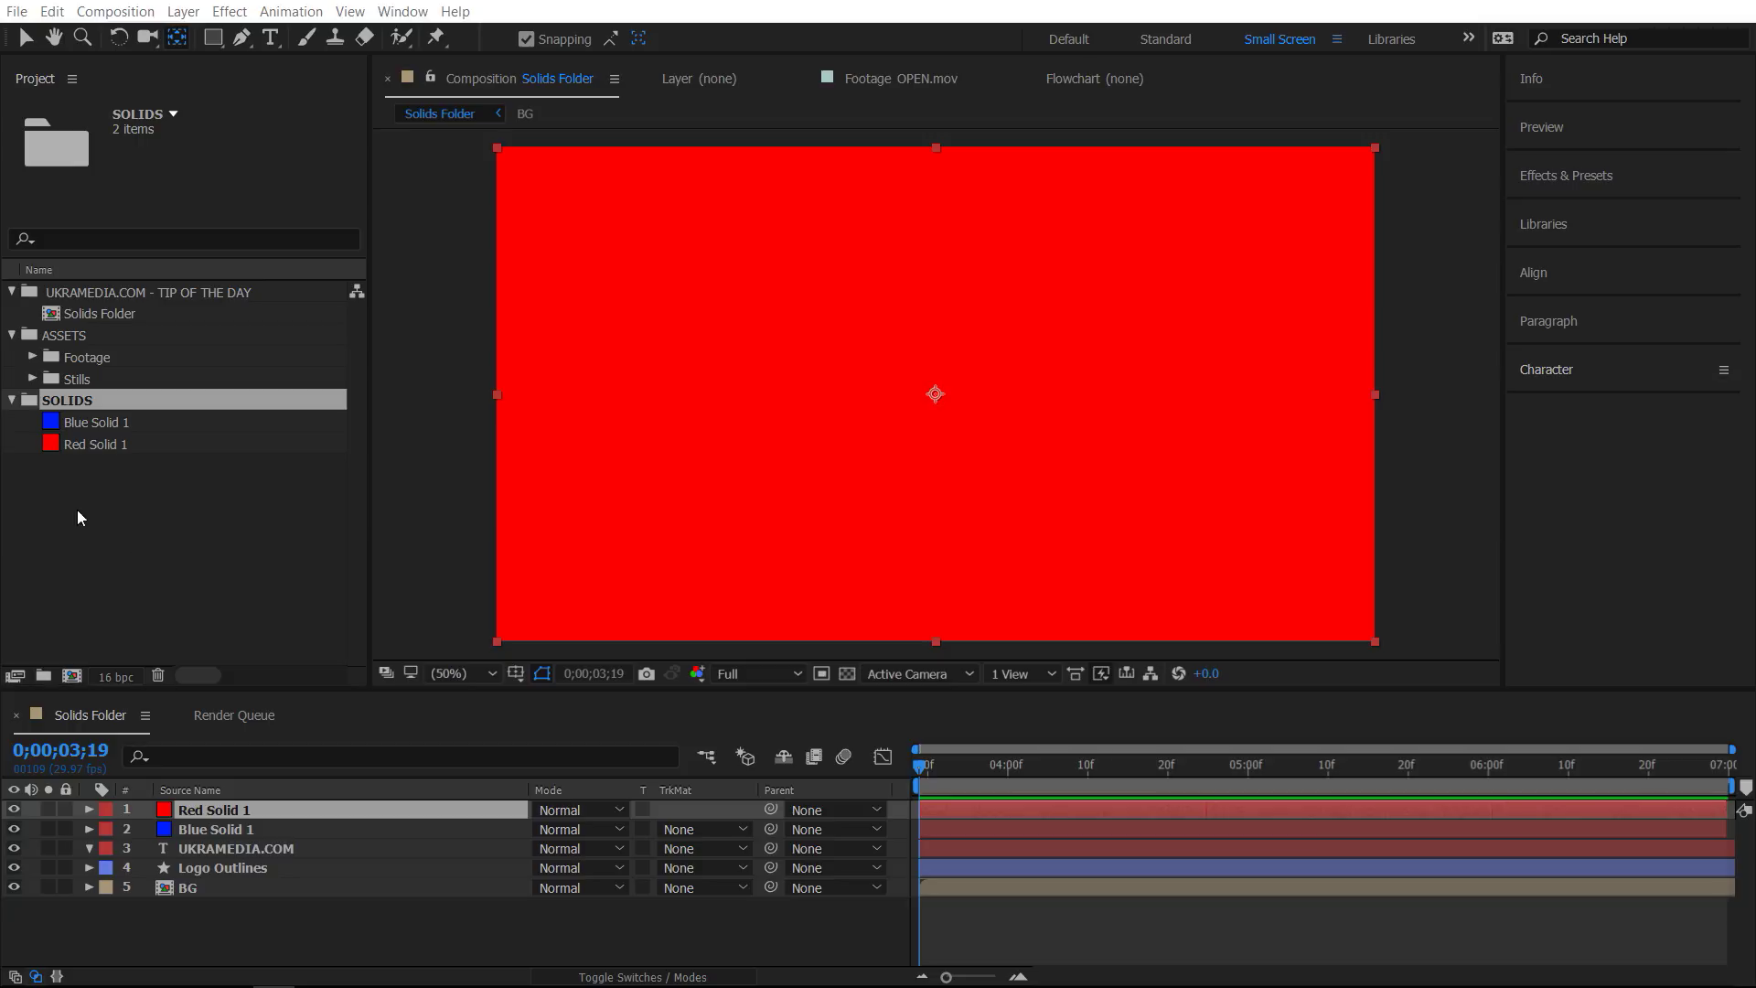
Move the SOLIDS folder, holding Blue Solid 1 and Red Solid 1, into ASSETS.
drag(75, 399, 74, 342)
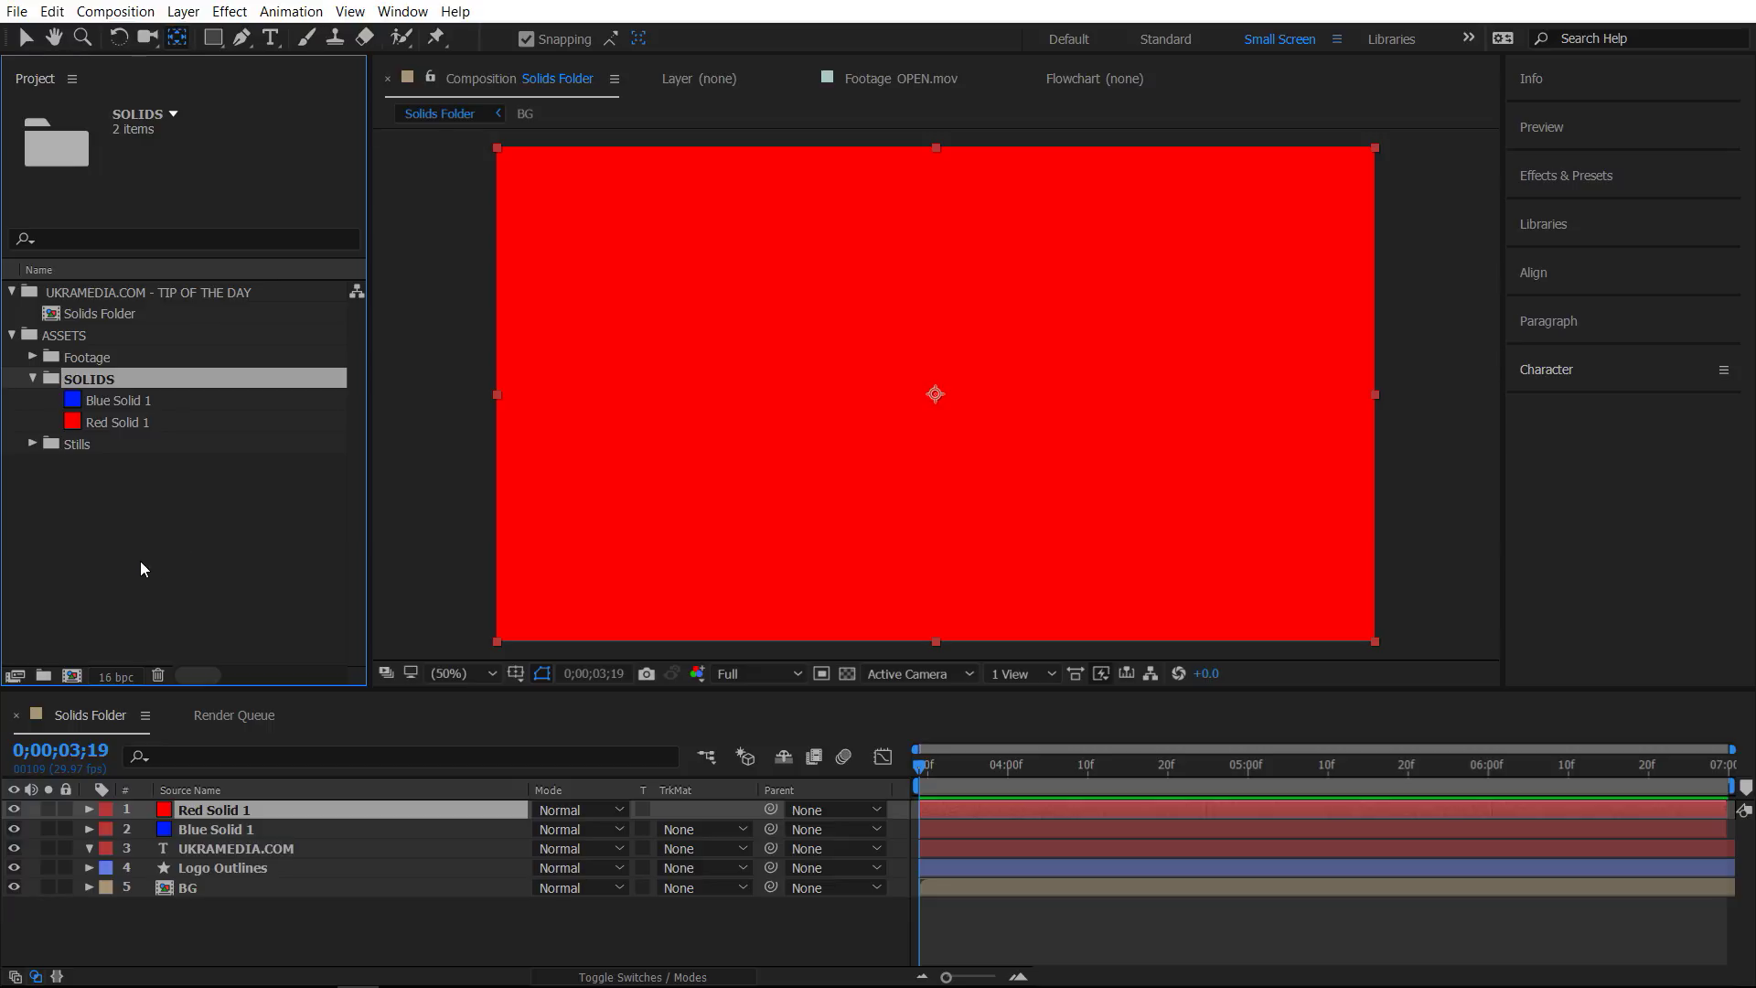
alt+click(515, 674)
alt+click(515, 673)
Create a full-frame Cyan Solid 1, which files into SOLIDS under ASSETS.
click(500, 939)
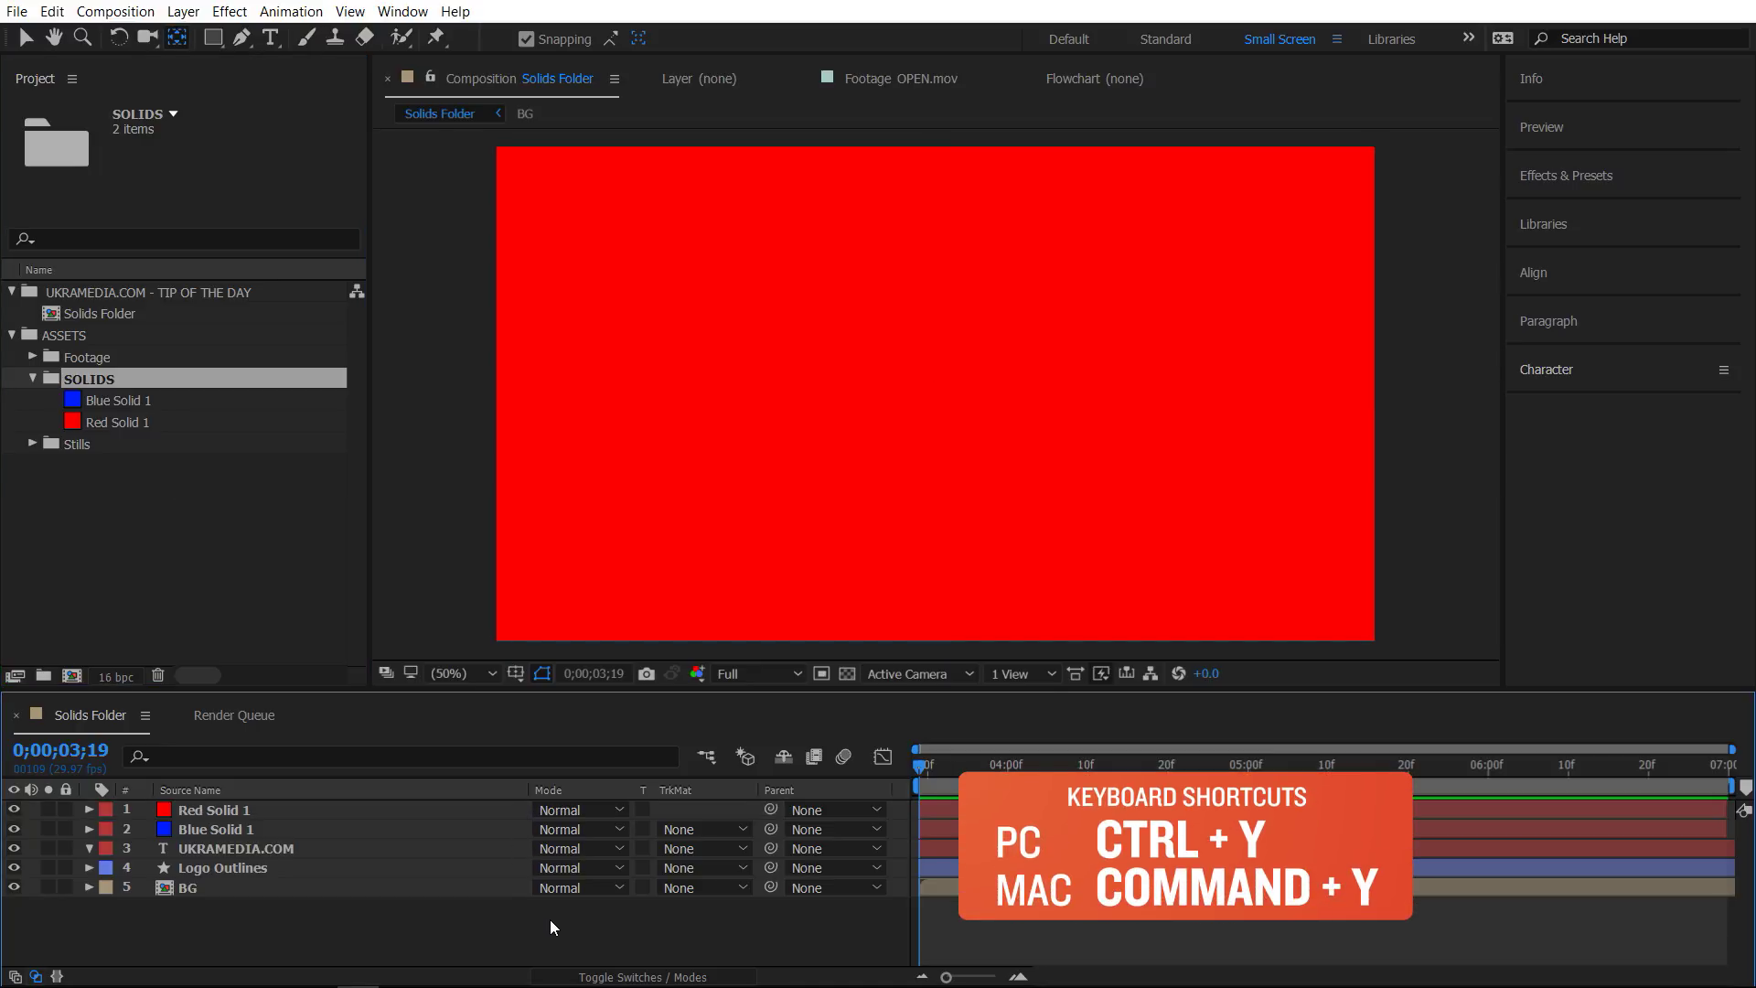
key(ctrl+y)
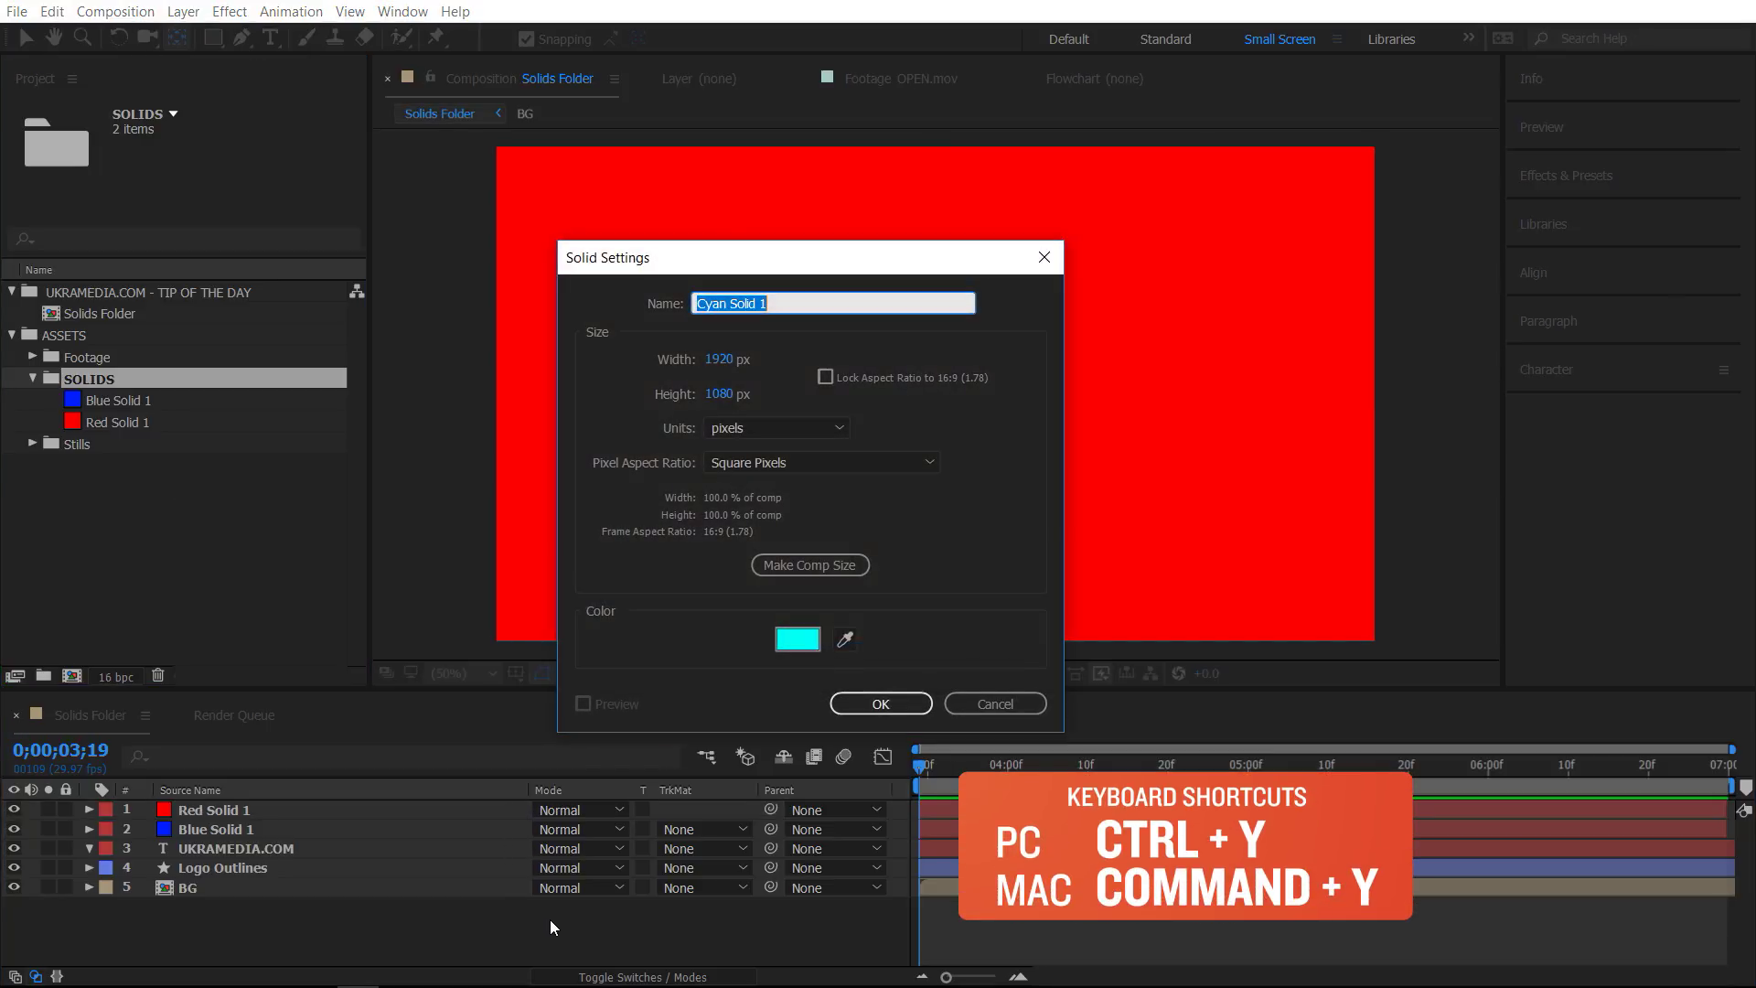
click(871, 706)
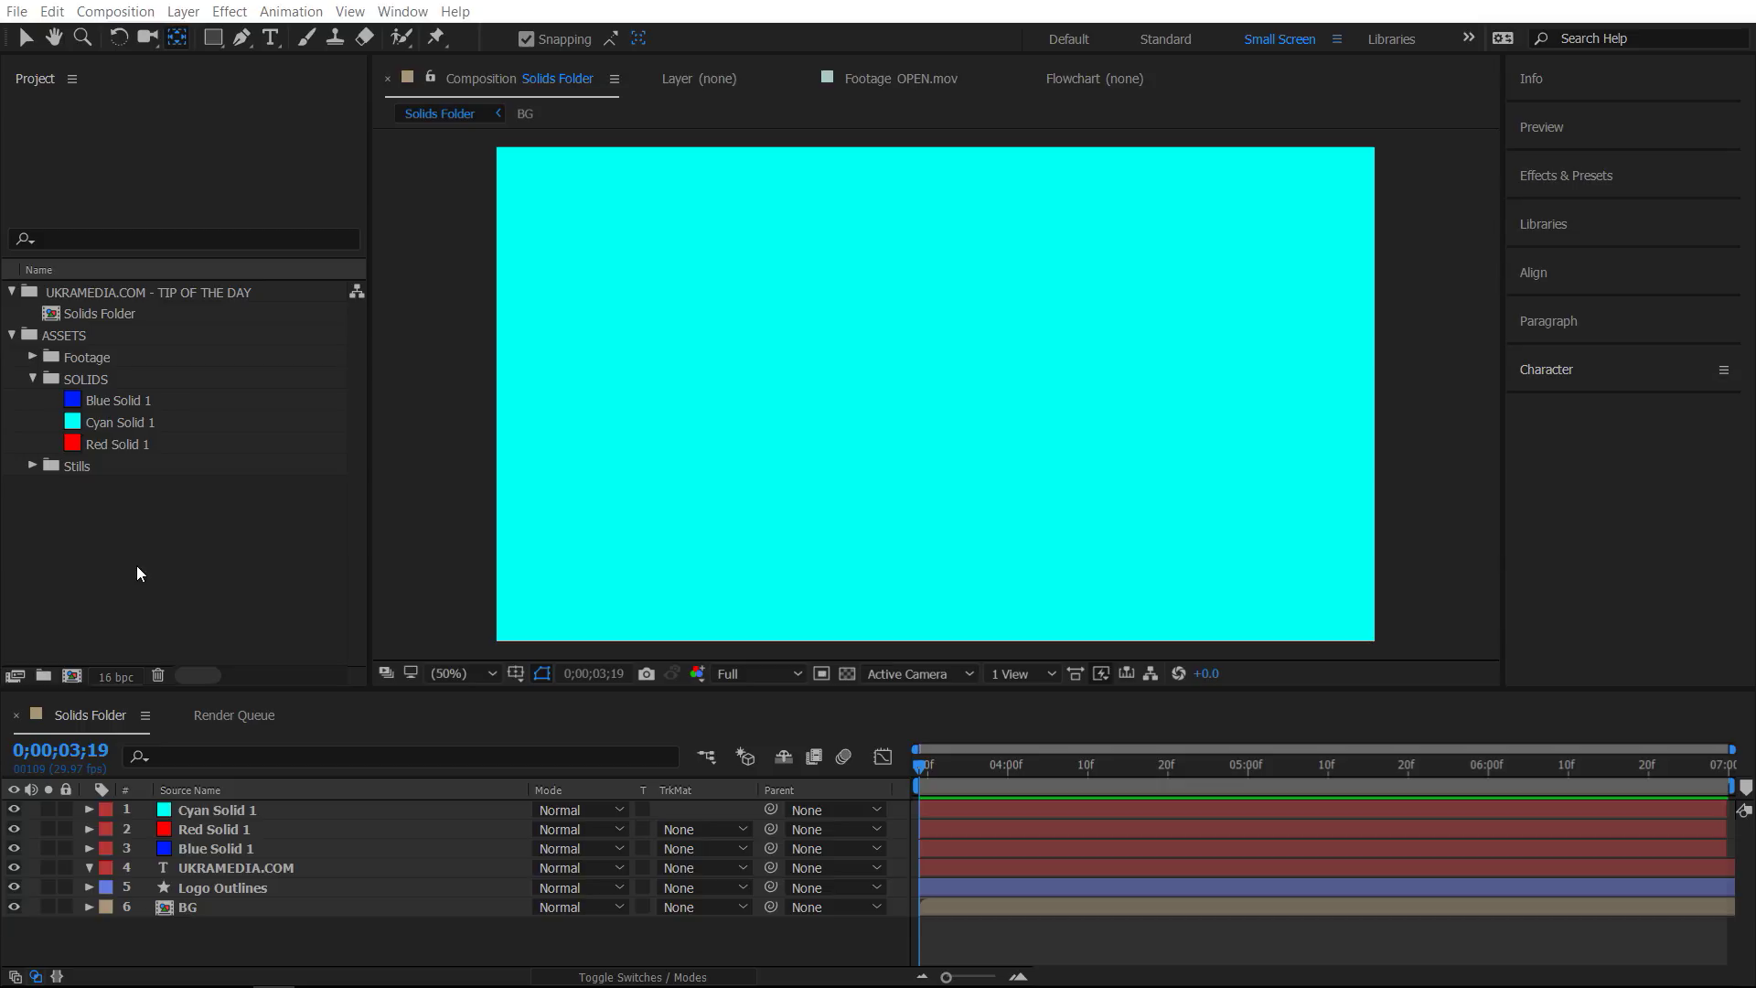
Create a top-level folder named 'UKRAMEDIA.COM' and designate it as the Solids Folder.
click(44, 676)
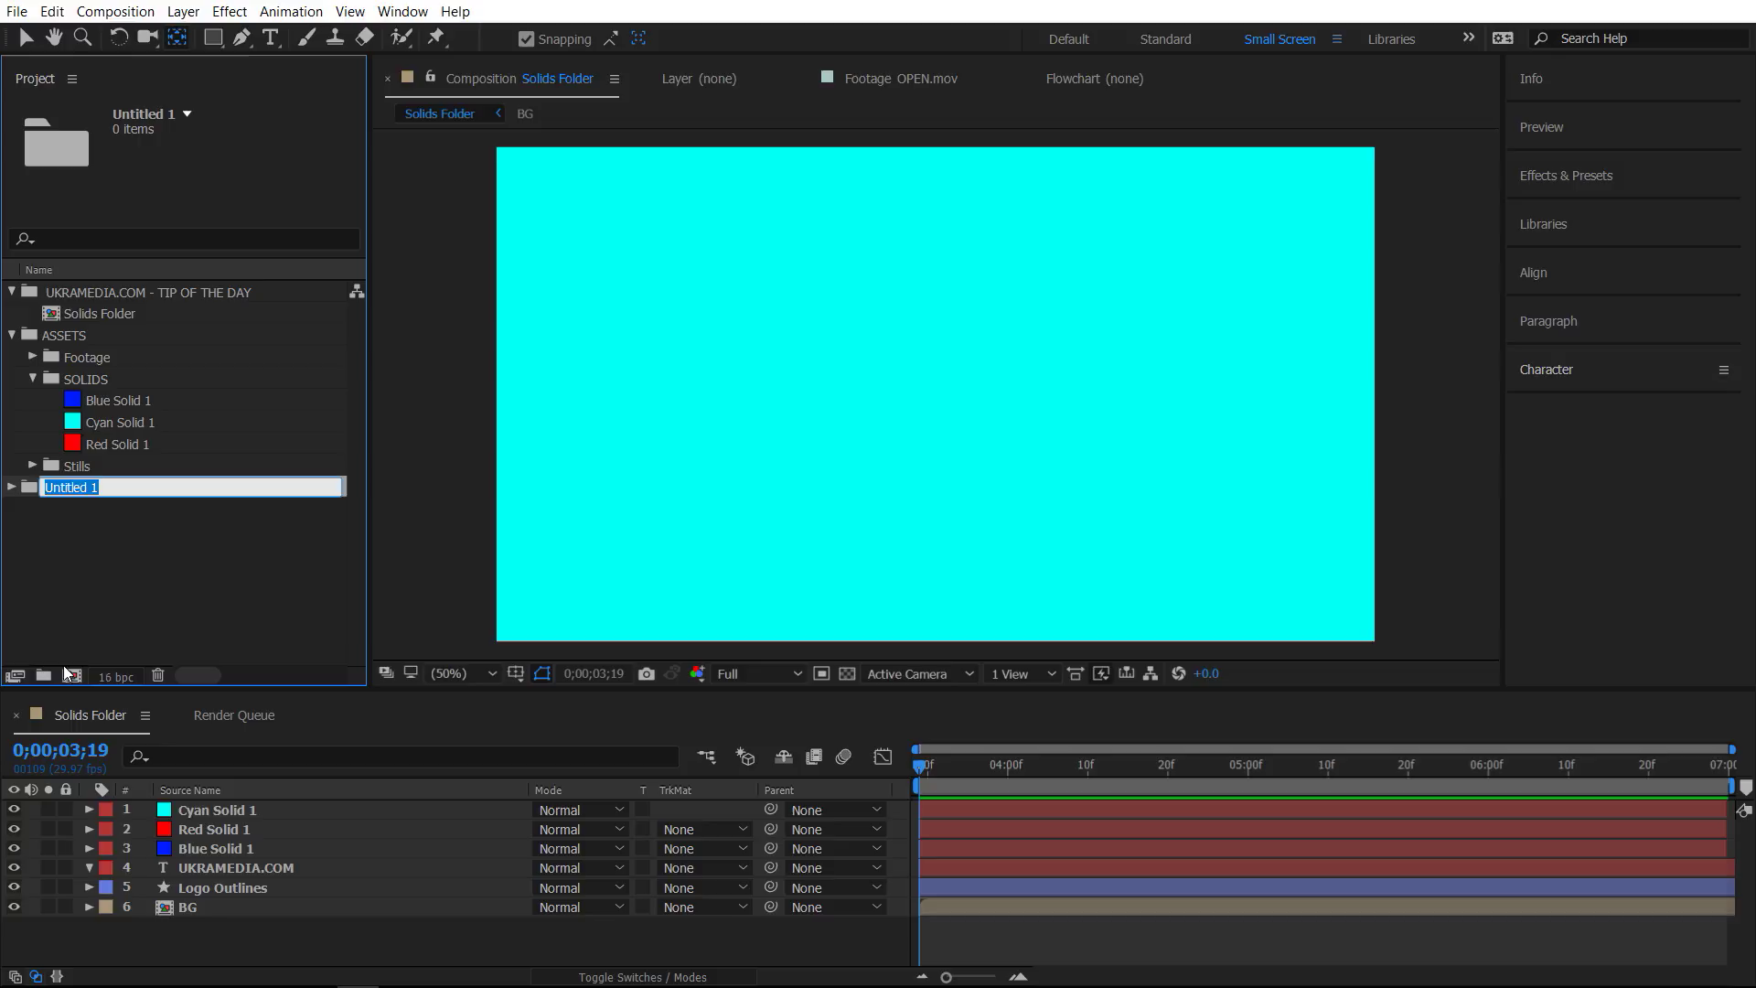
text(UKRAMEDIA.COM)
click(143, 531)
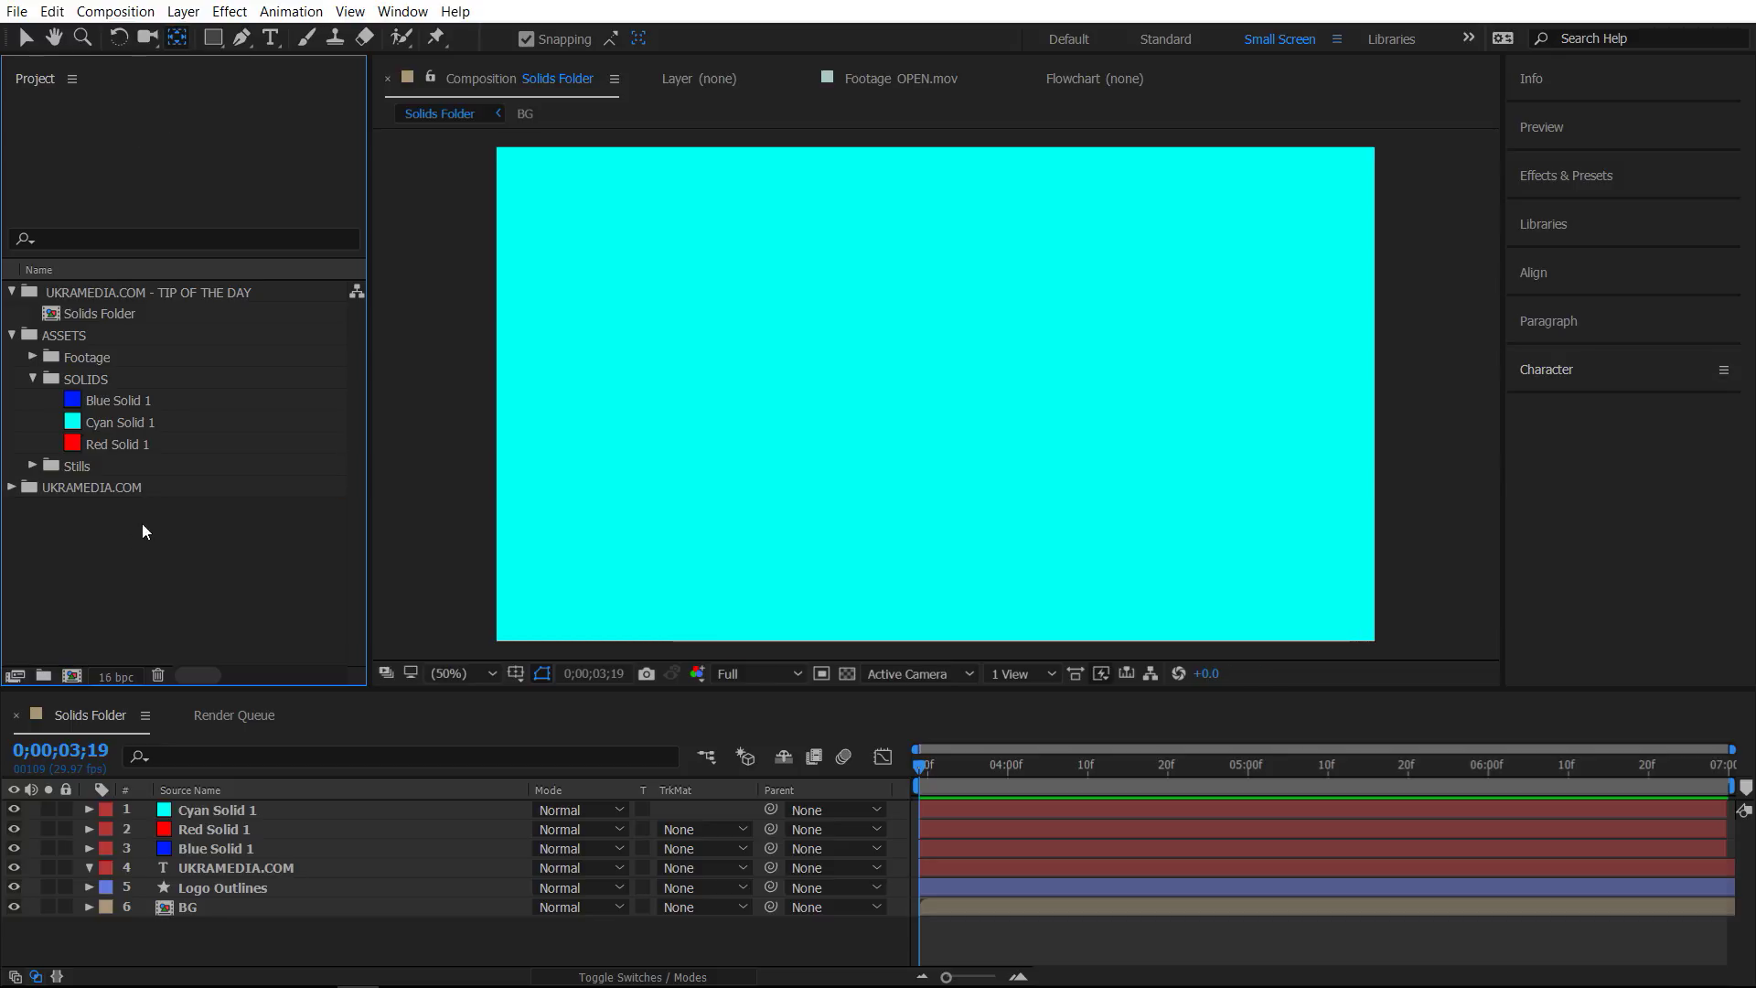
right_click(101, 492)
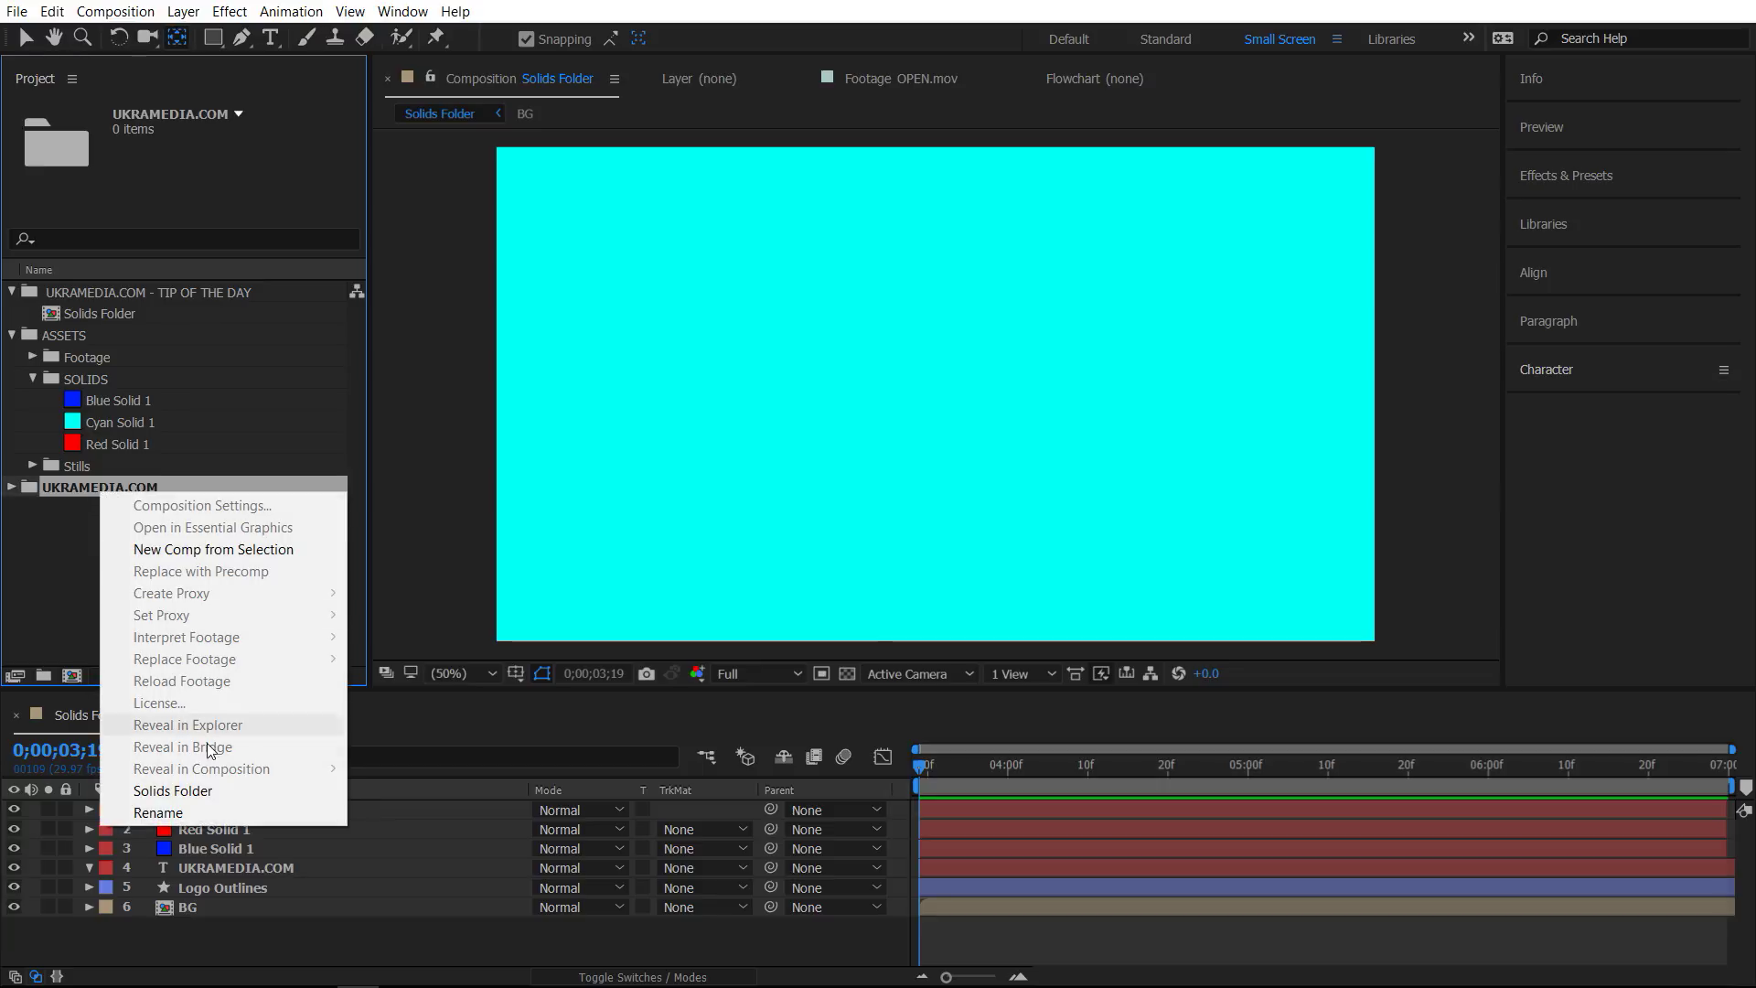
click(203, 792)
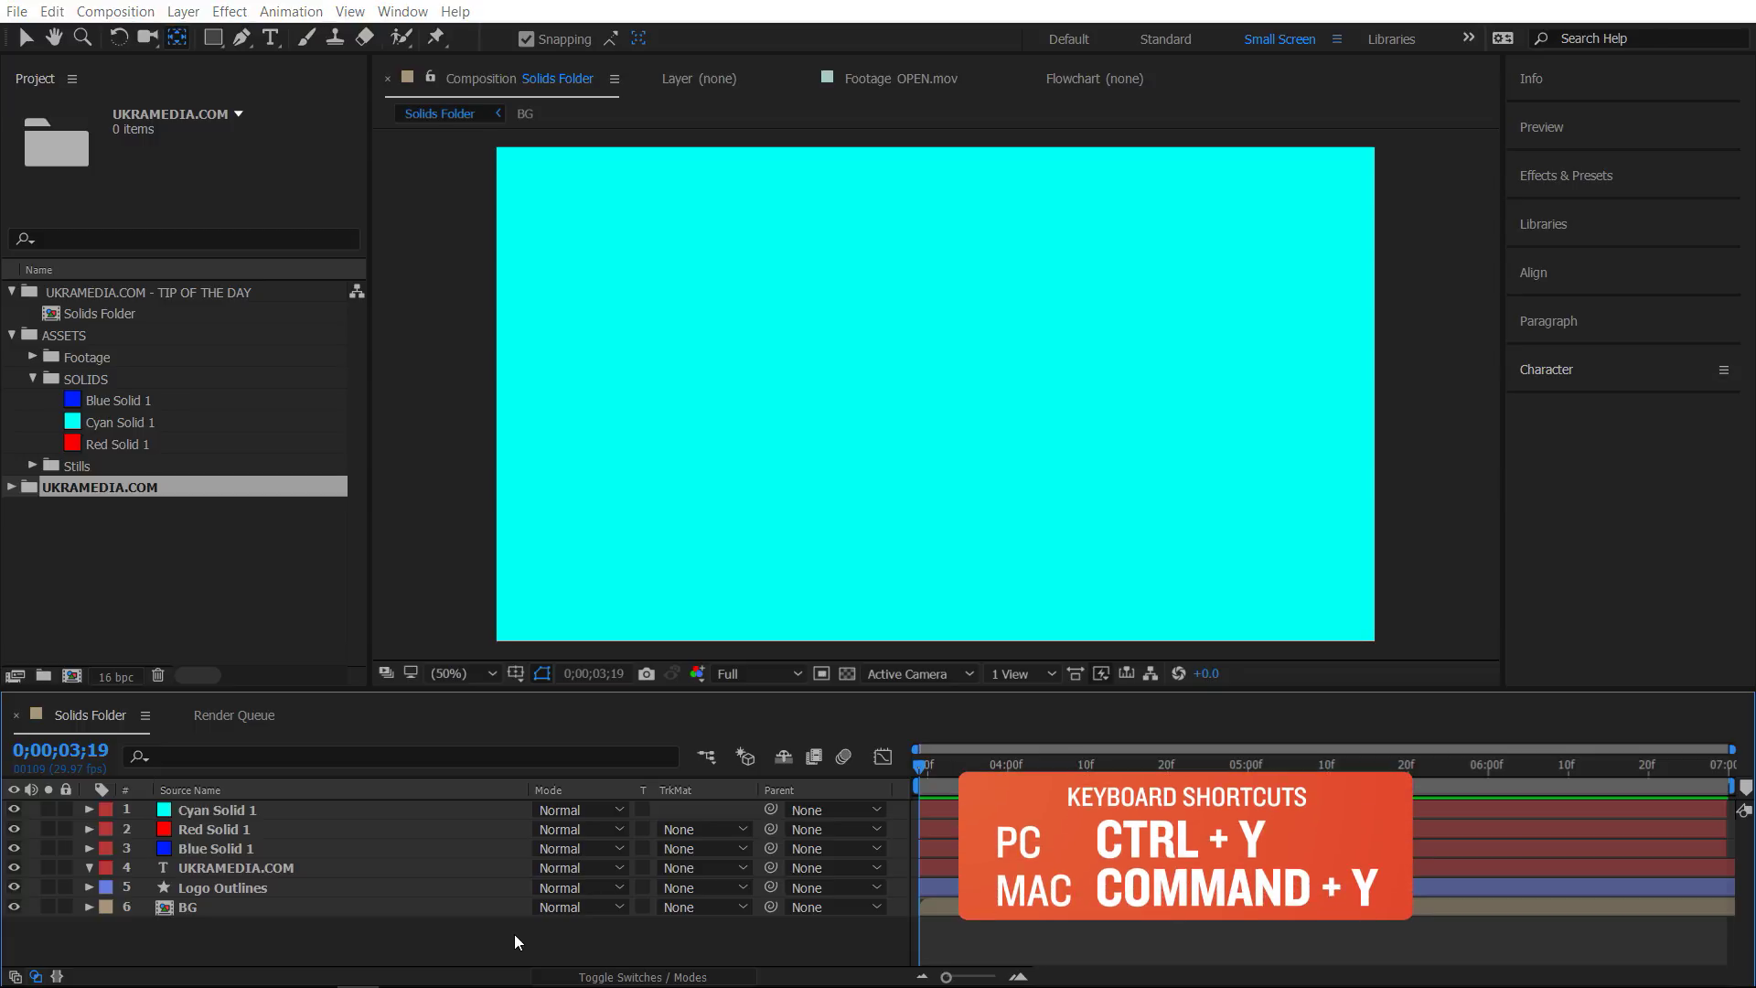
Add a full-frame Green Solid 1 and expand UKRAMEDIA.COM to show it inside.
key(ctrl+y)
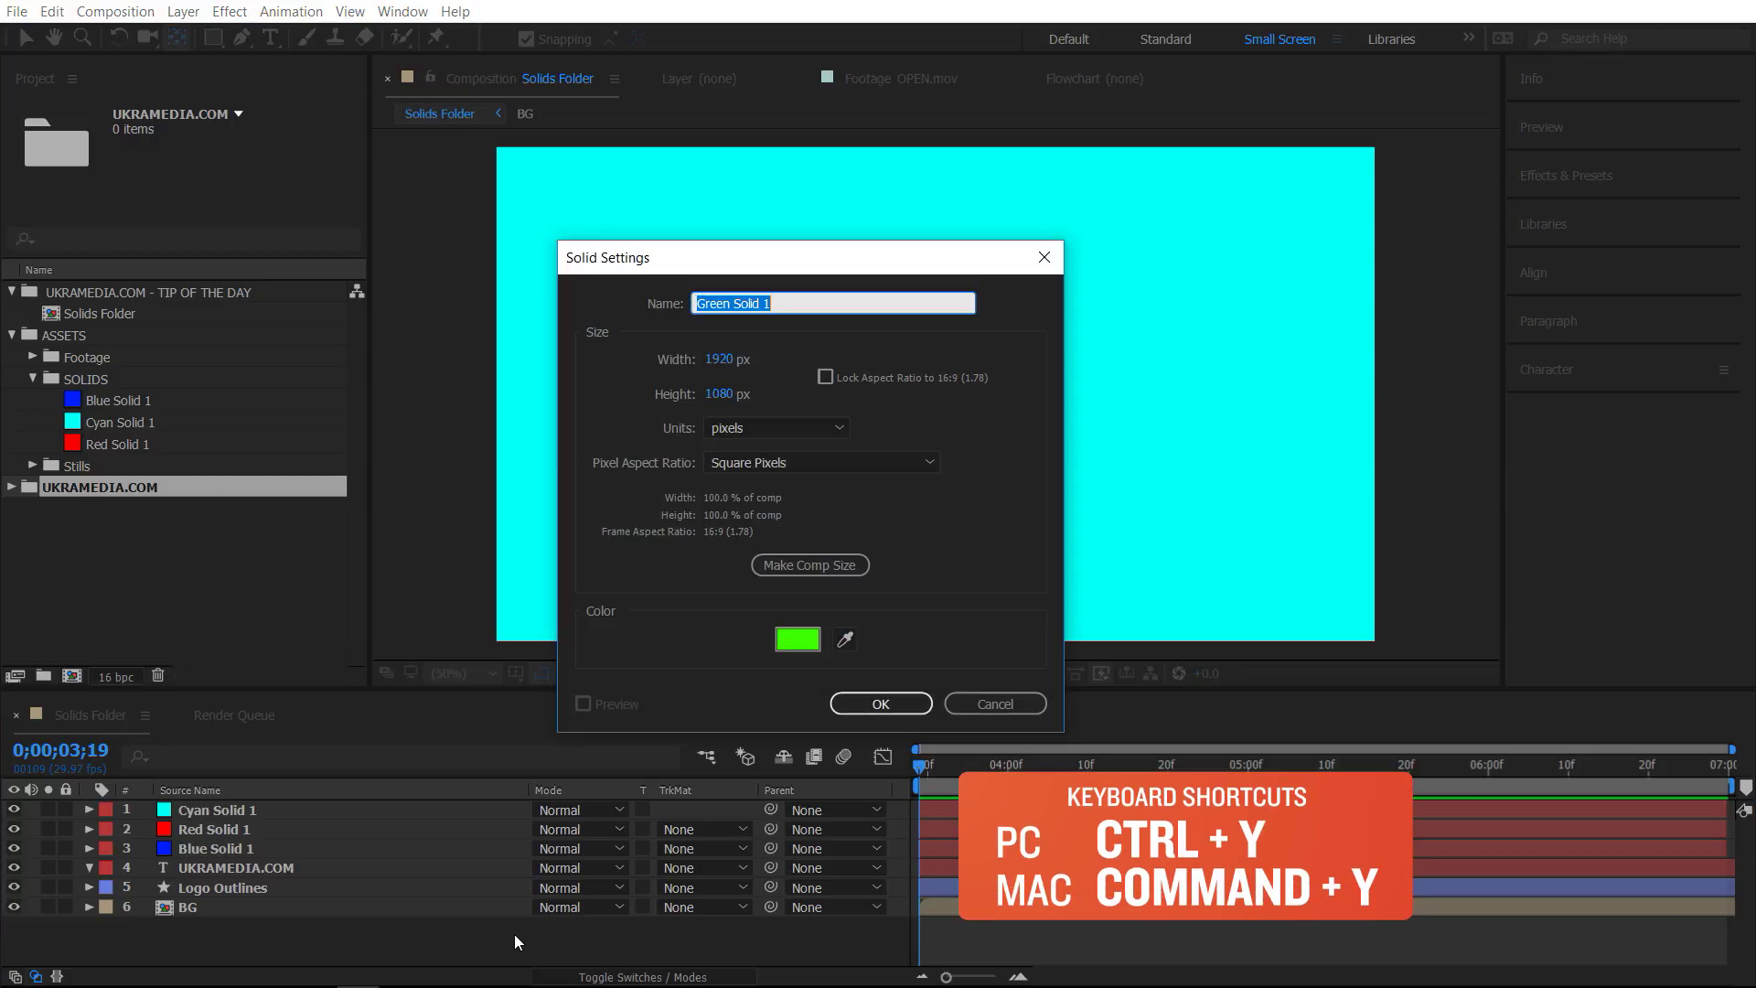
click(873, 706)
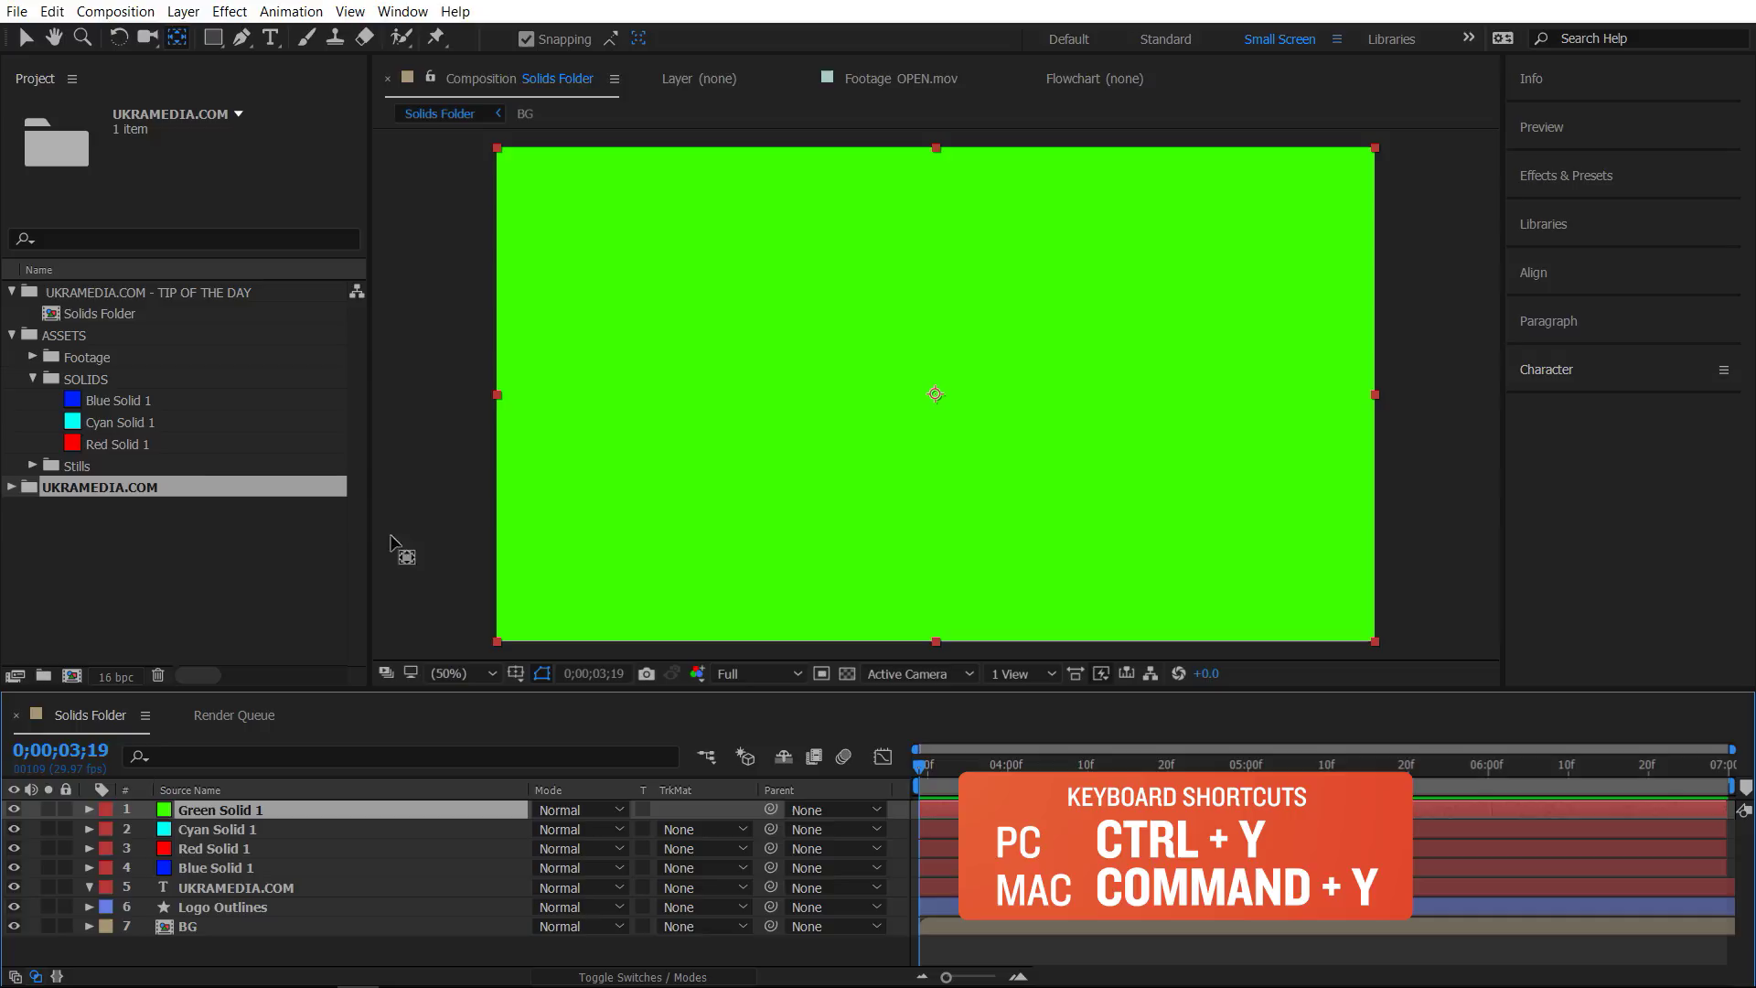
click(12, 488)
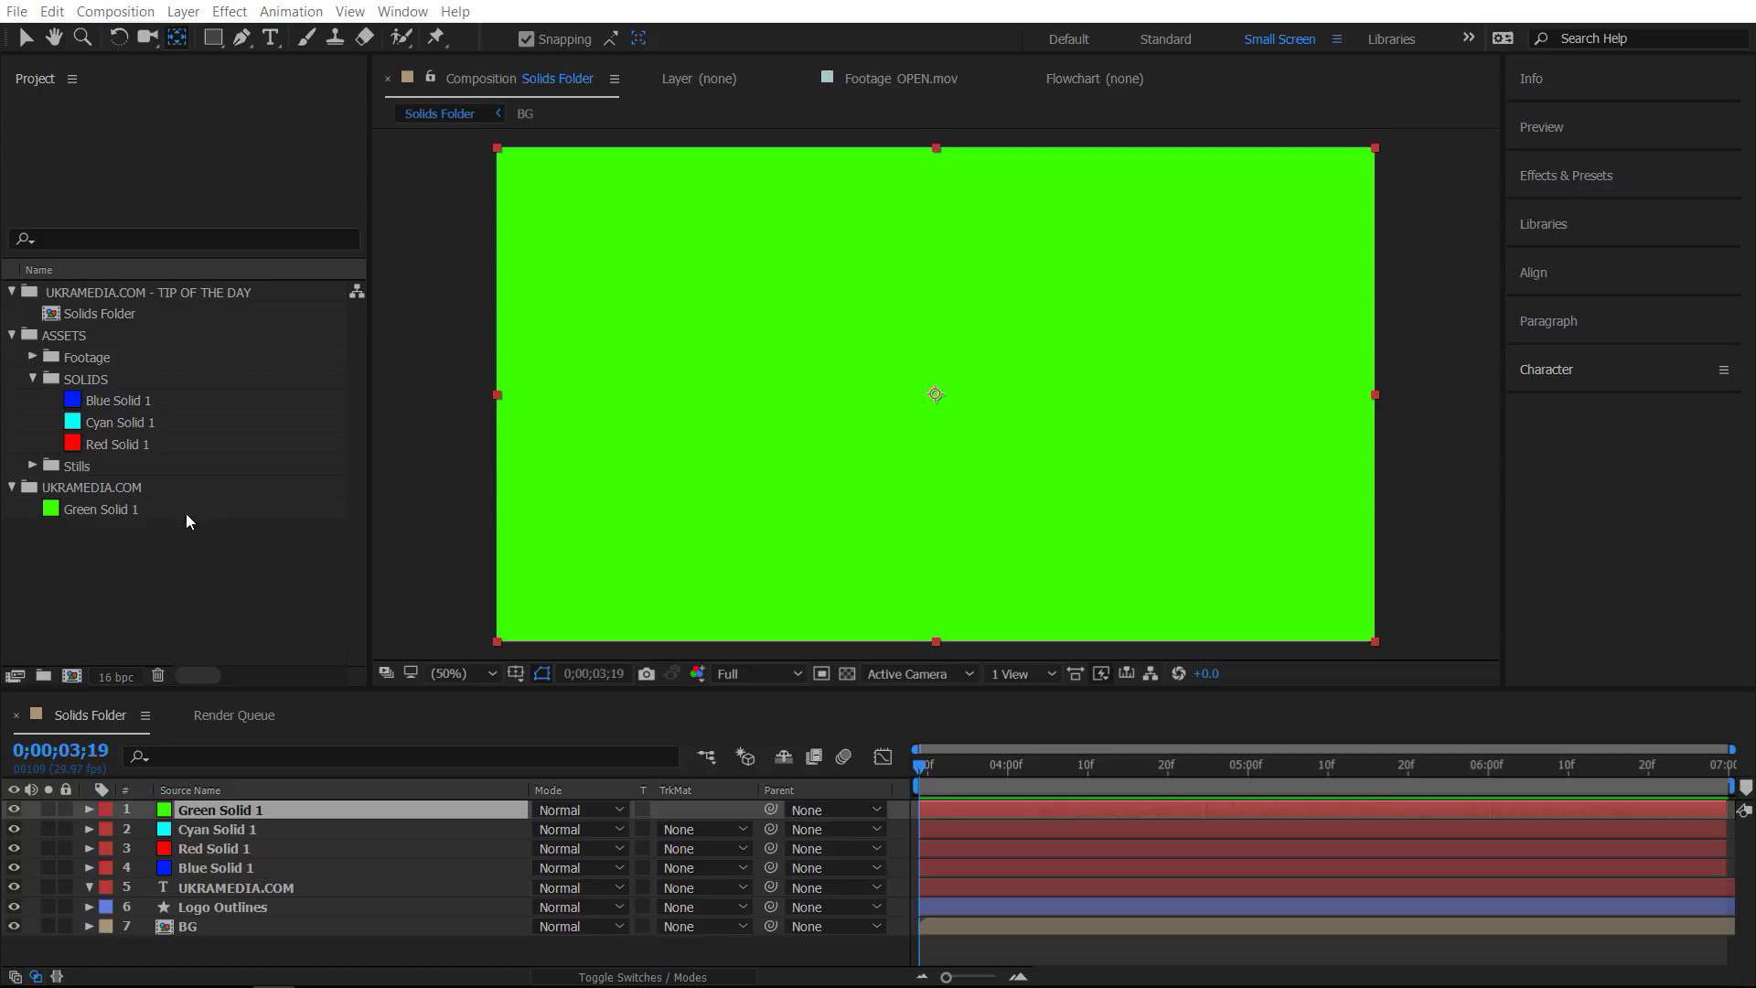
In New Project preferences, change the default solids folder name from Solids to 'UKRAMEDIA.COM'.
click(52, 11)
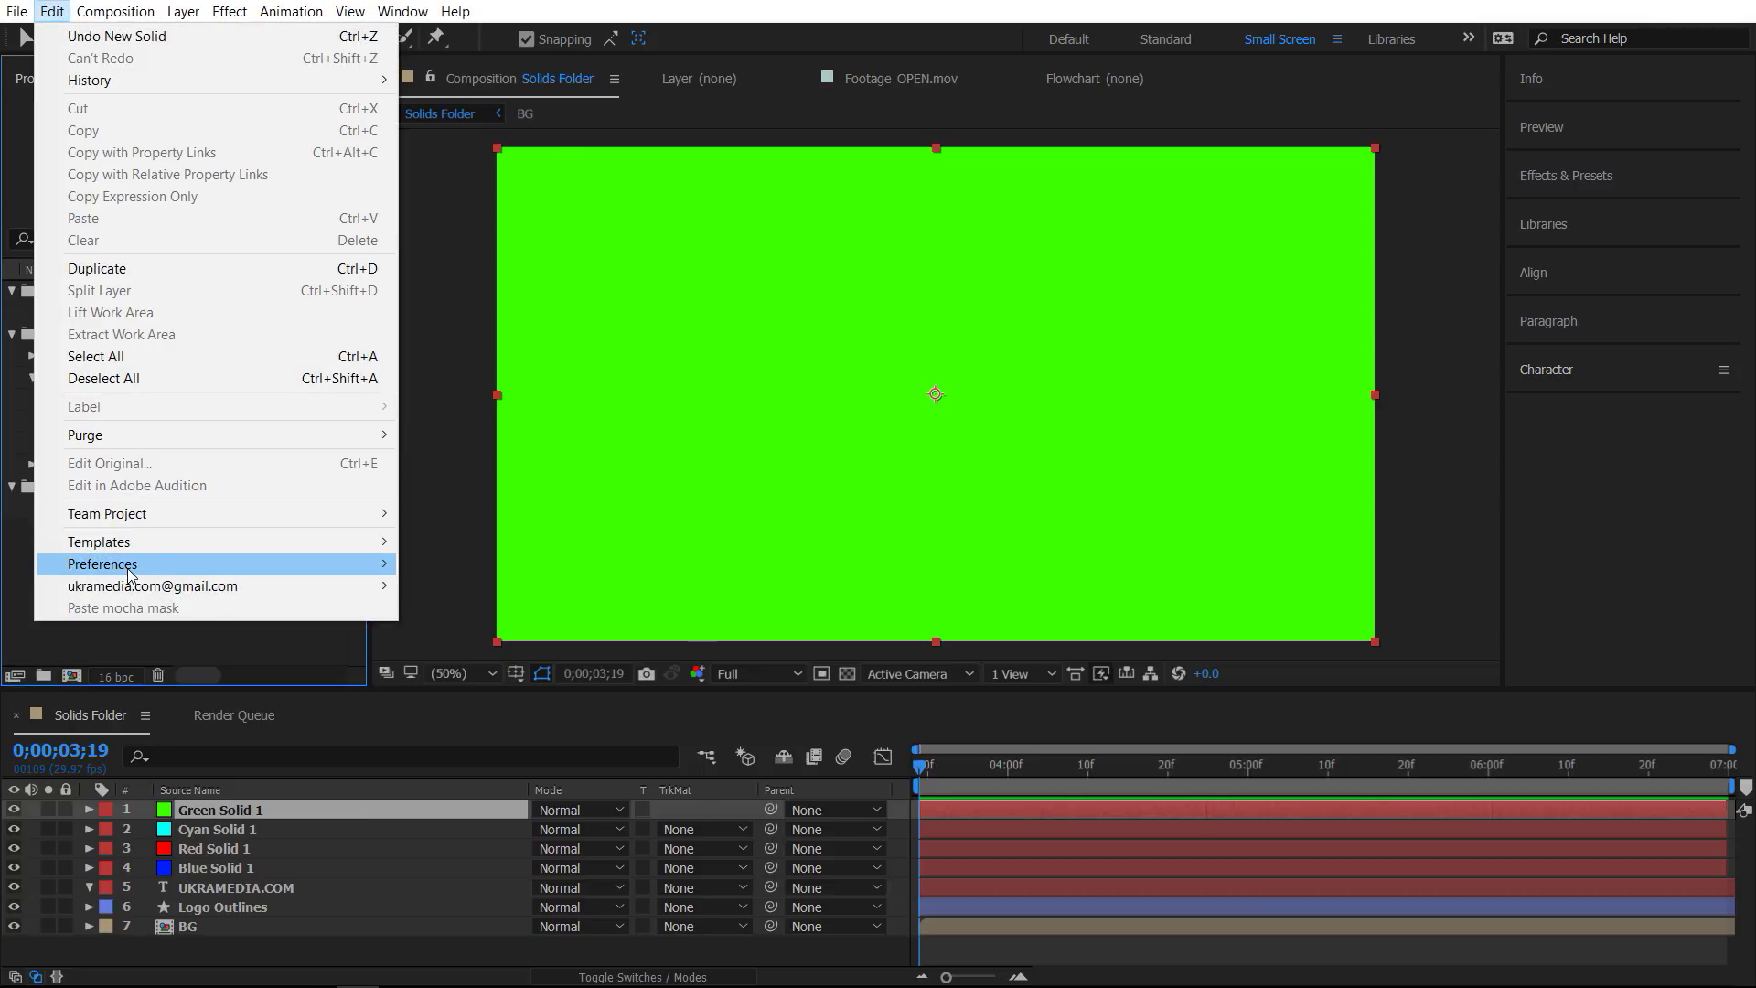
mouse_move(130, 570)
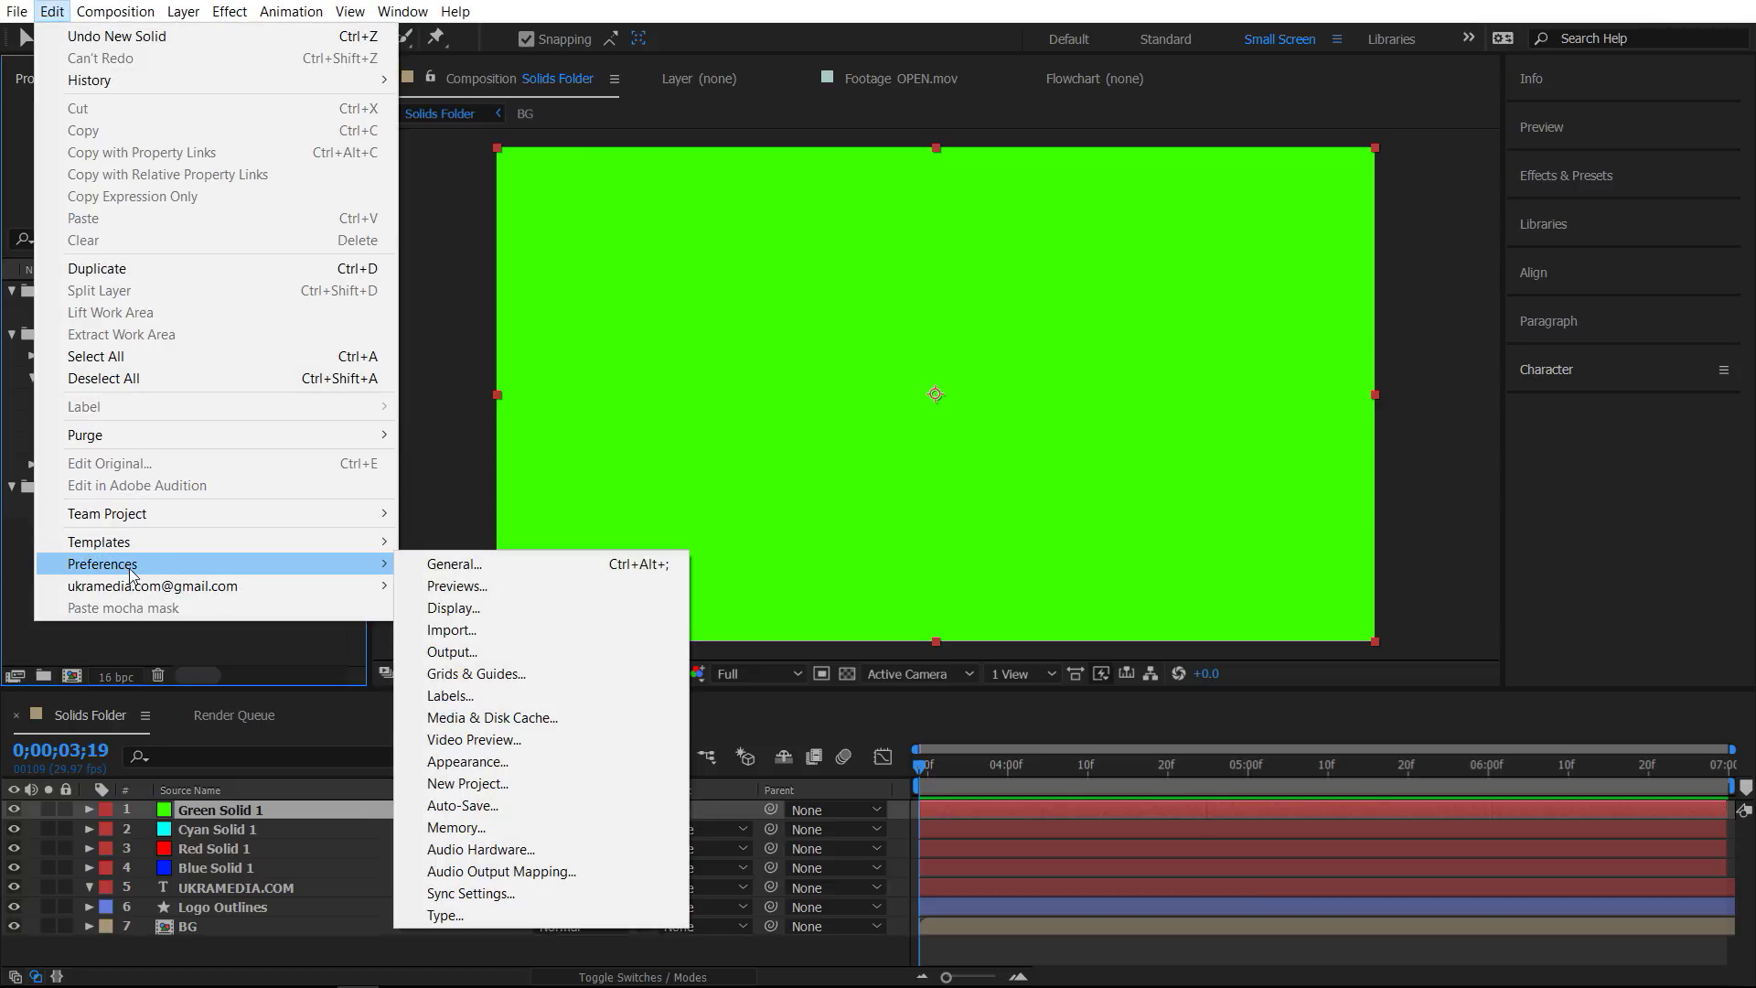
click(498, 784)
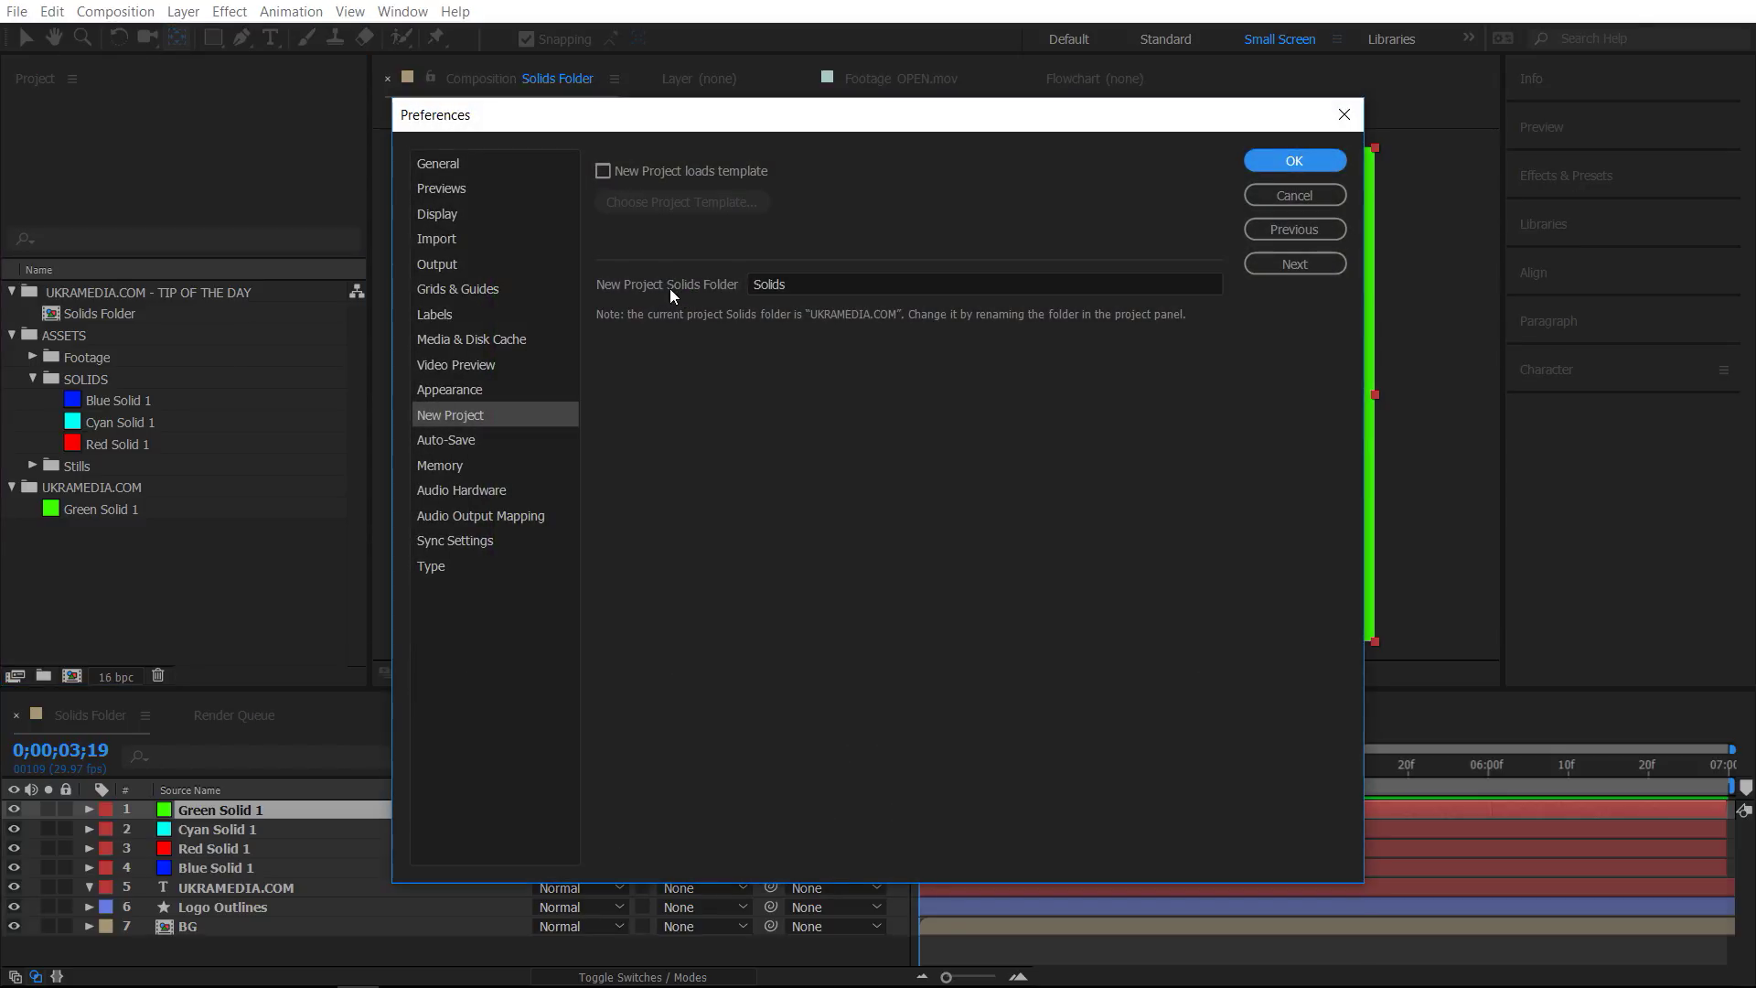
drag(788, 287, 752, 284)
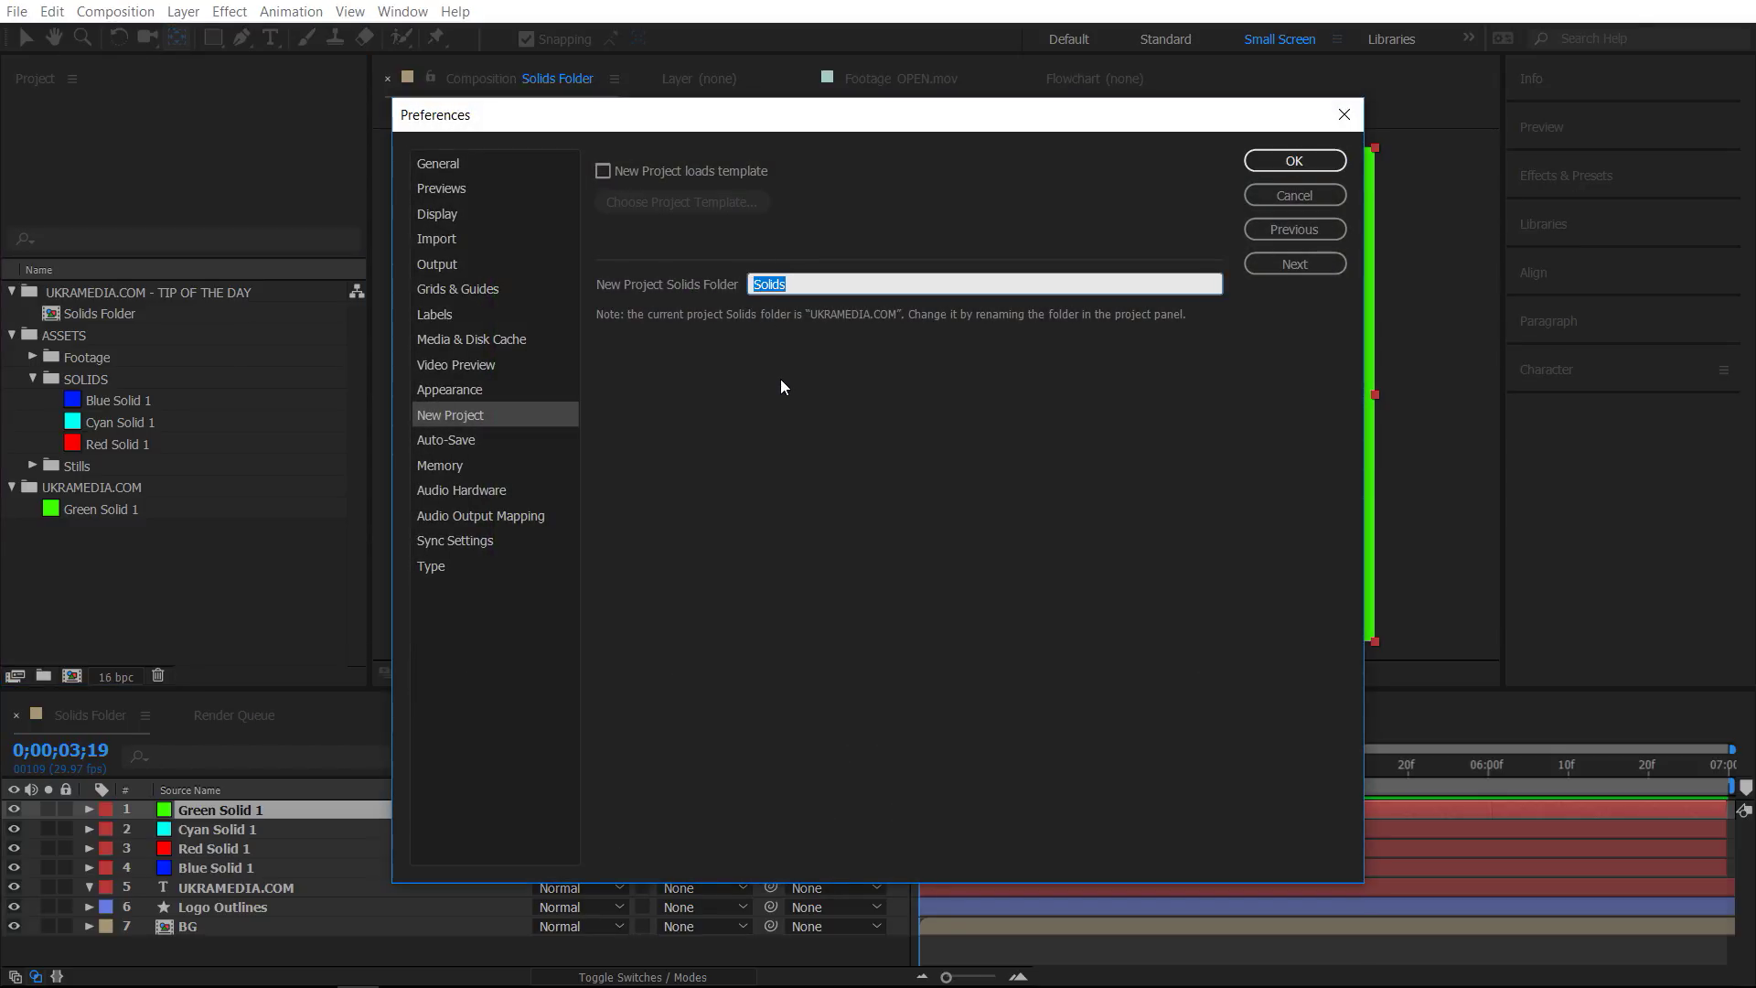
text(UKRAMEDIA.COM)
click(1297, 162)
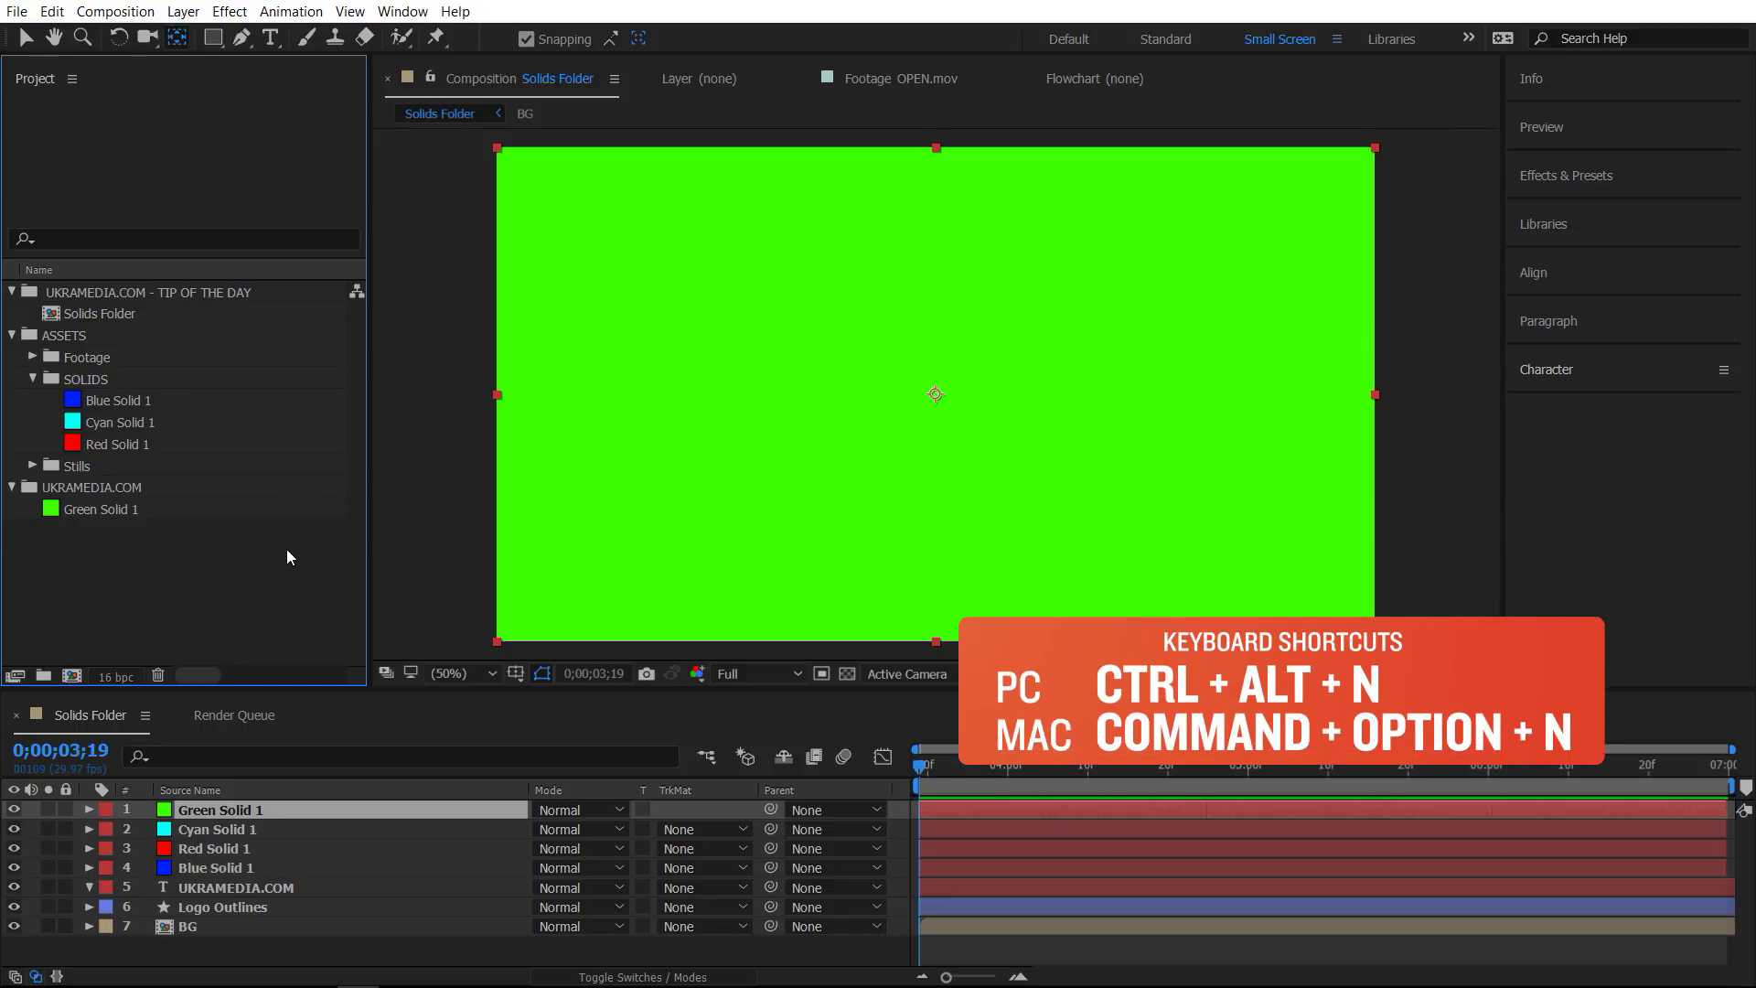
Start a new project with default Comp 1 and add a green solid, auto-filed into UKRAMEDIA.COM.
key(ctrl+alt+n)
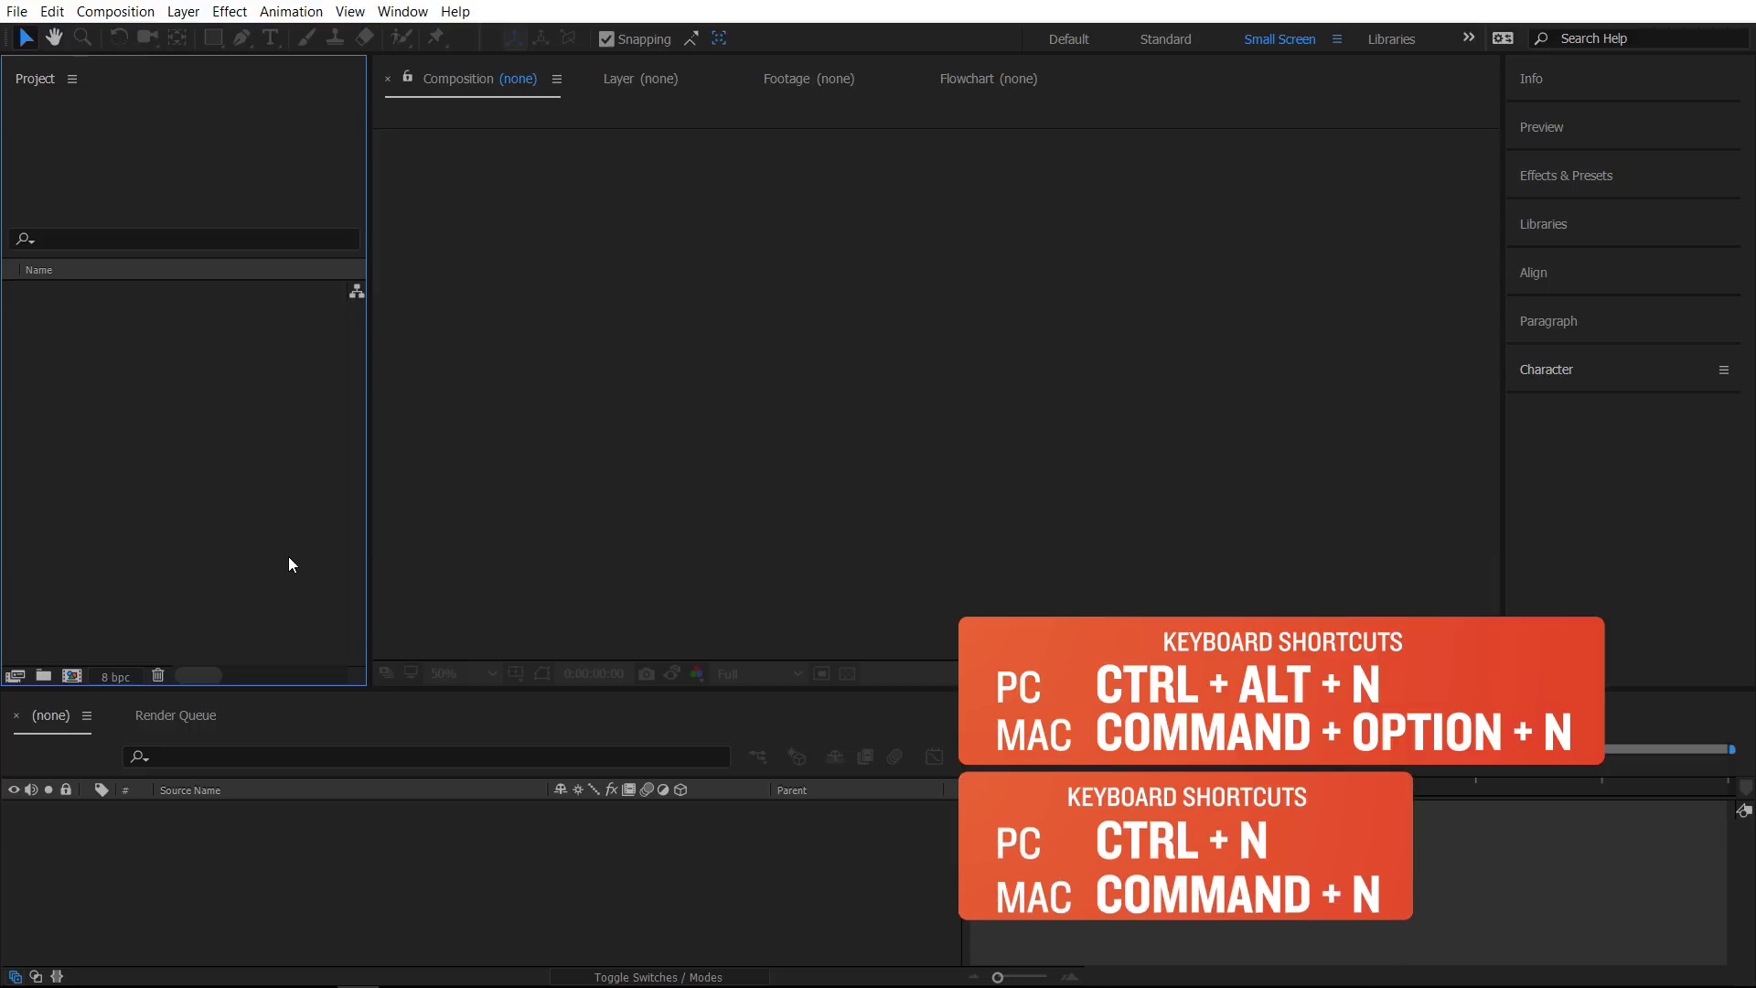
key(ctrl+n)
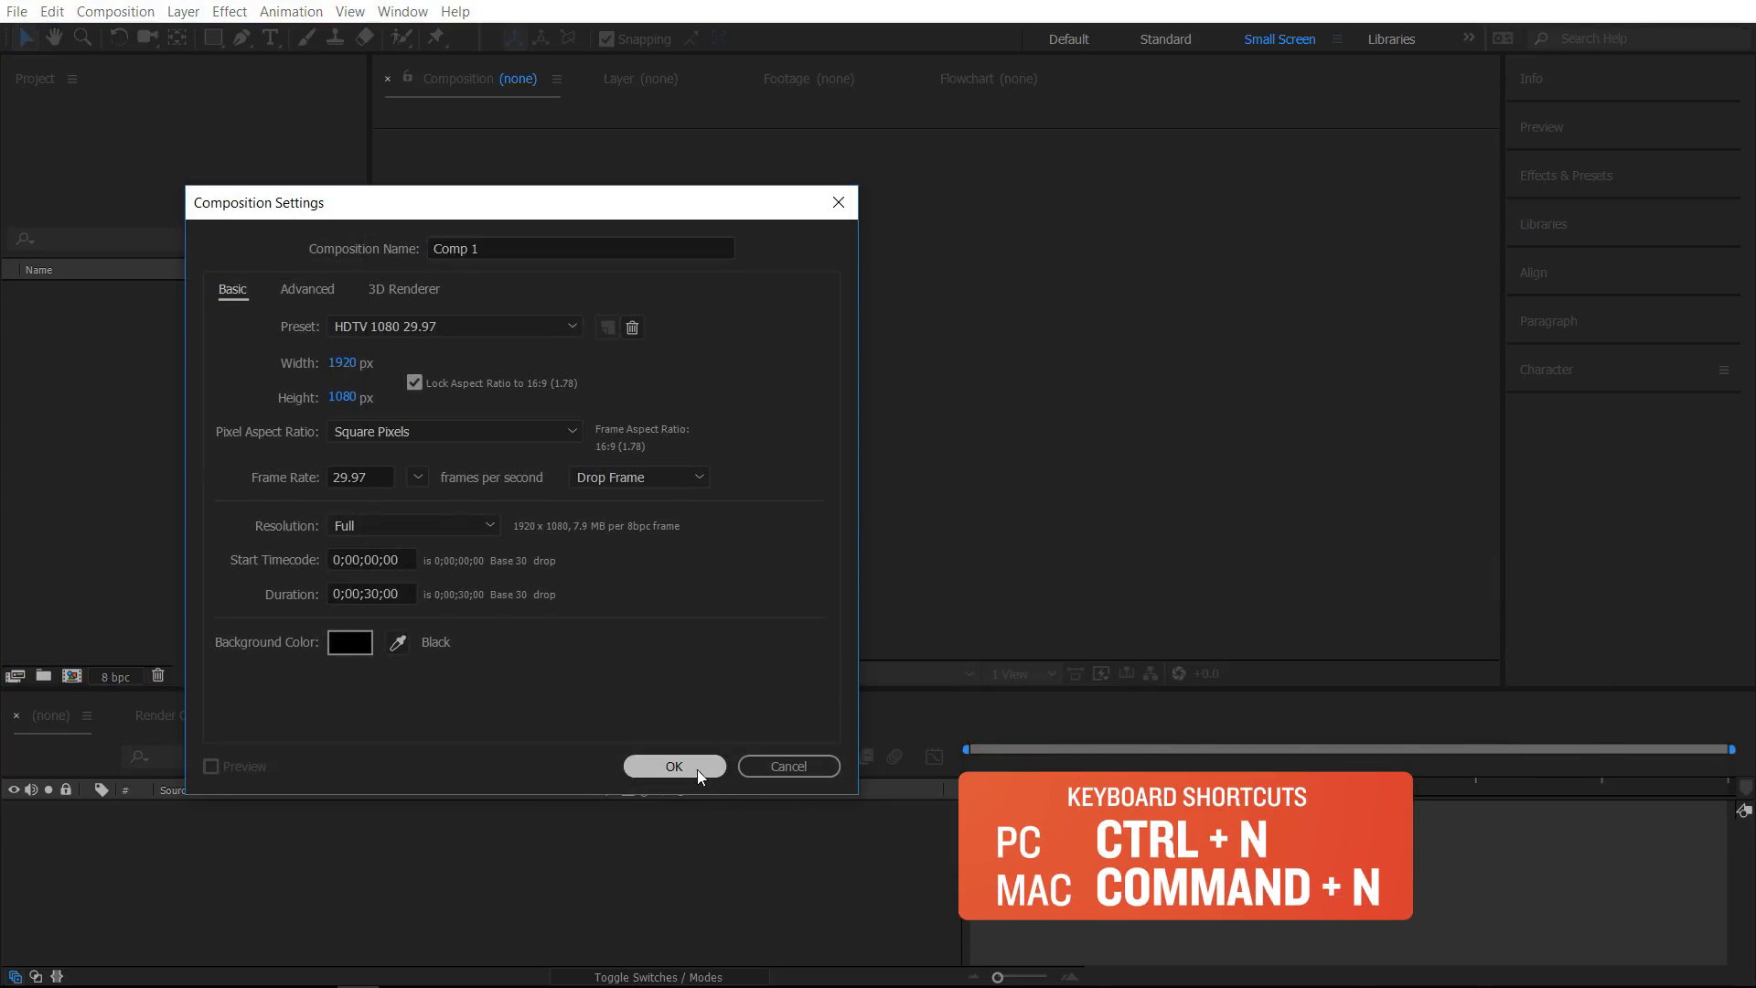
click(697, 768)
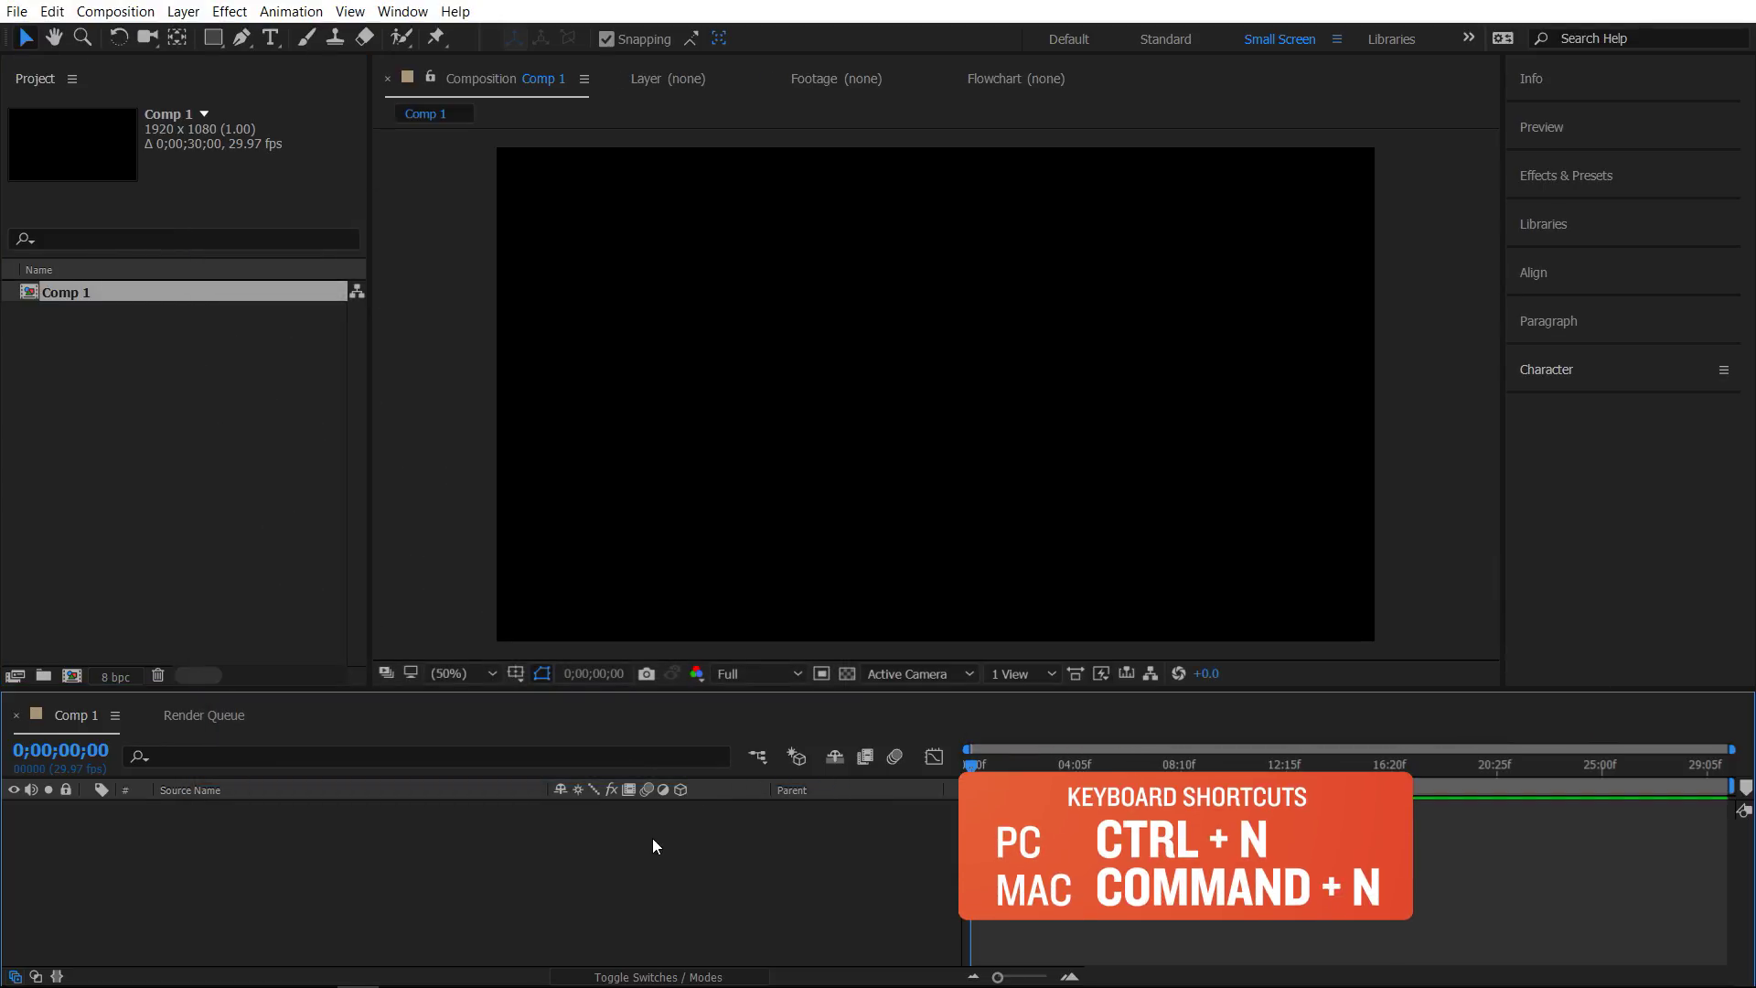
key(ctrl+y)
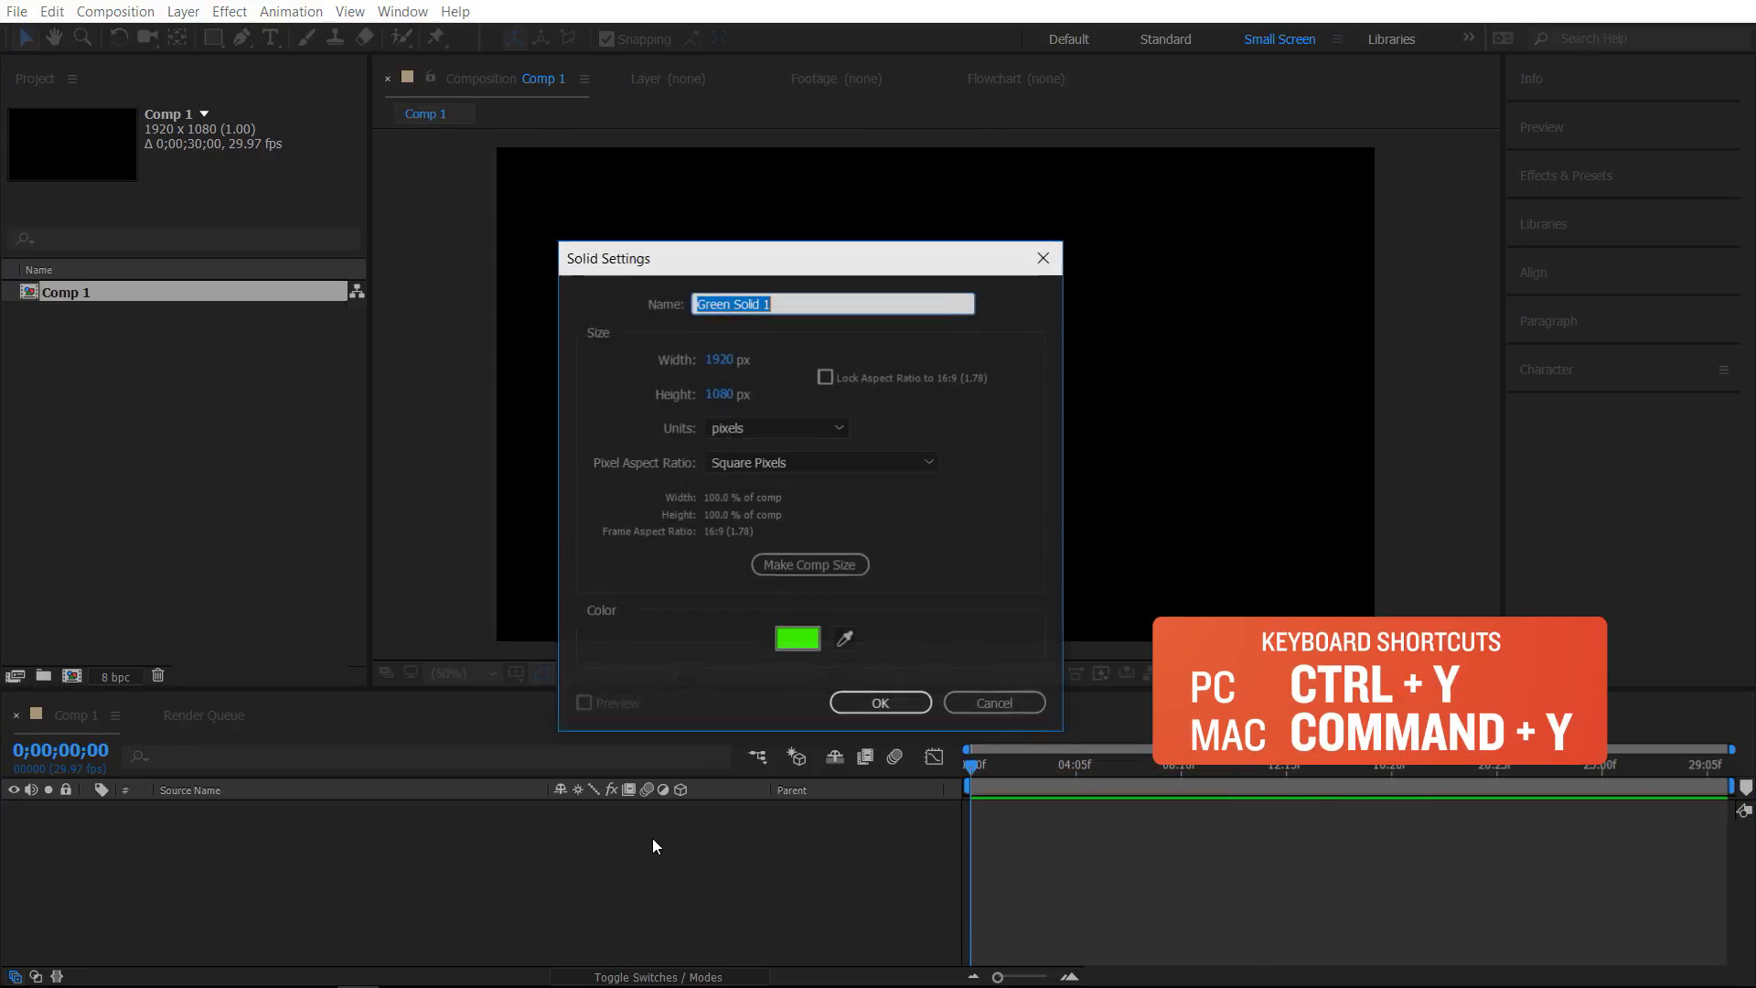
click(887, 706)
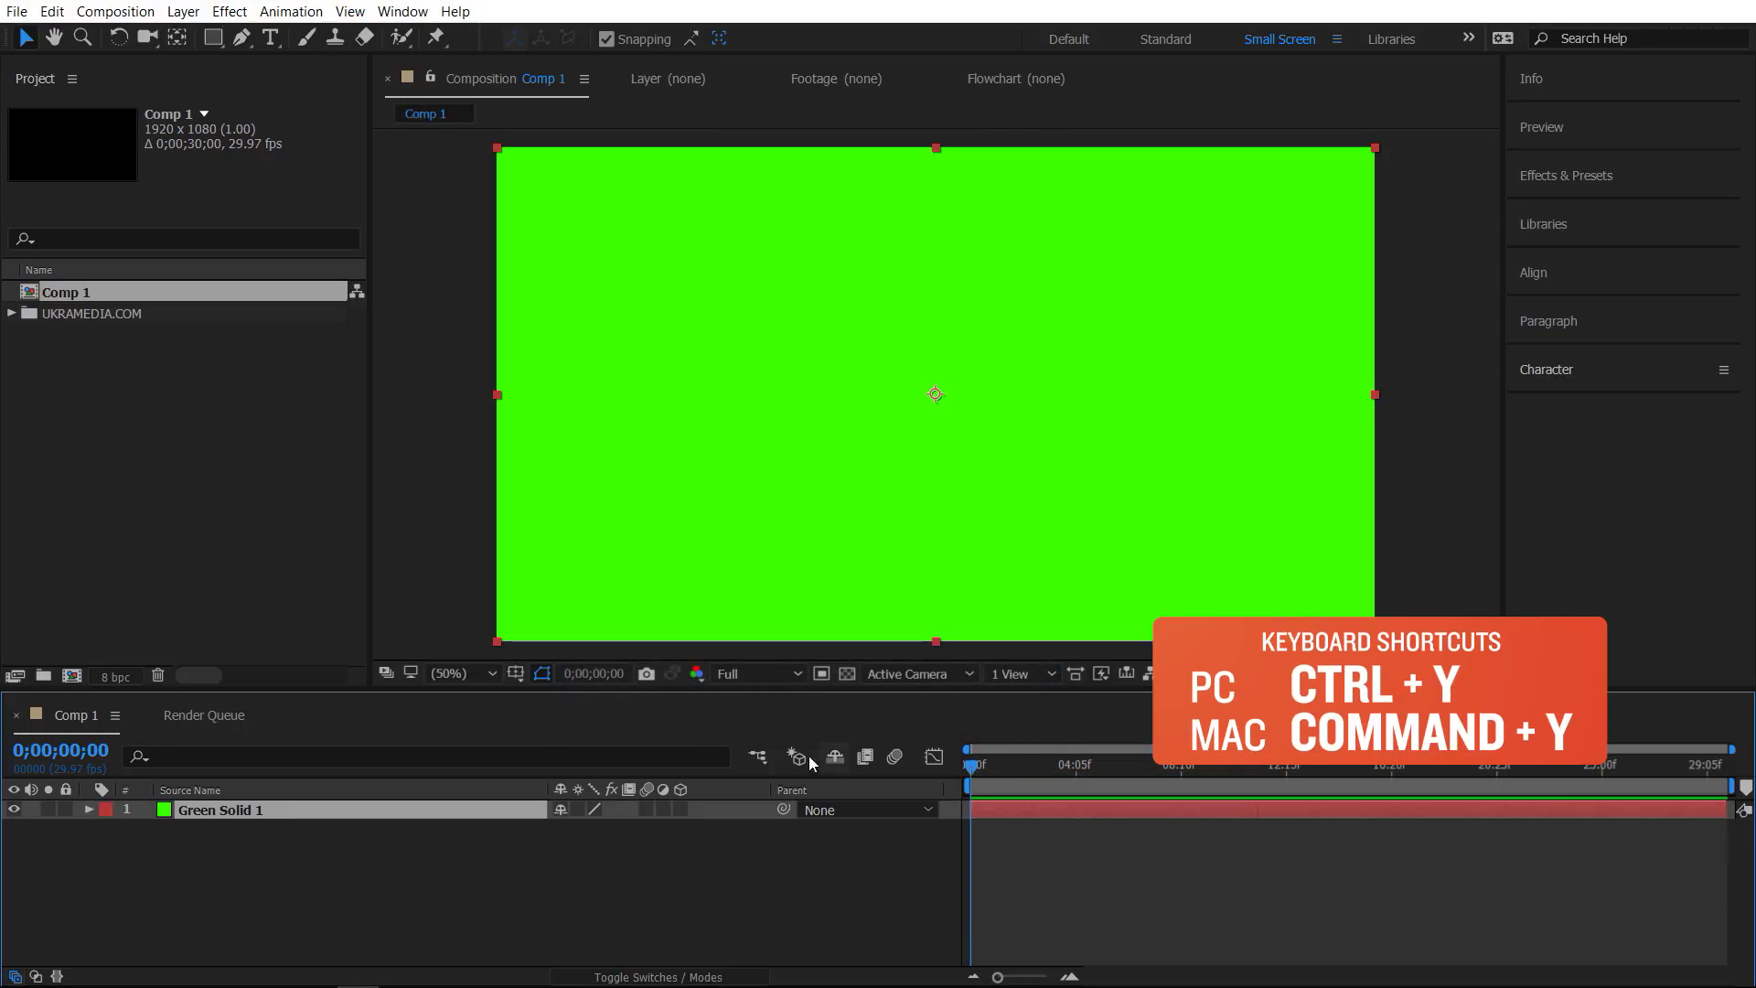